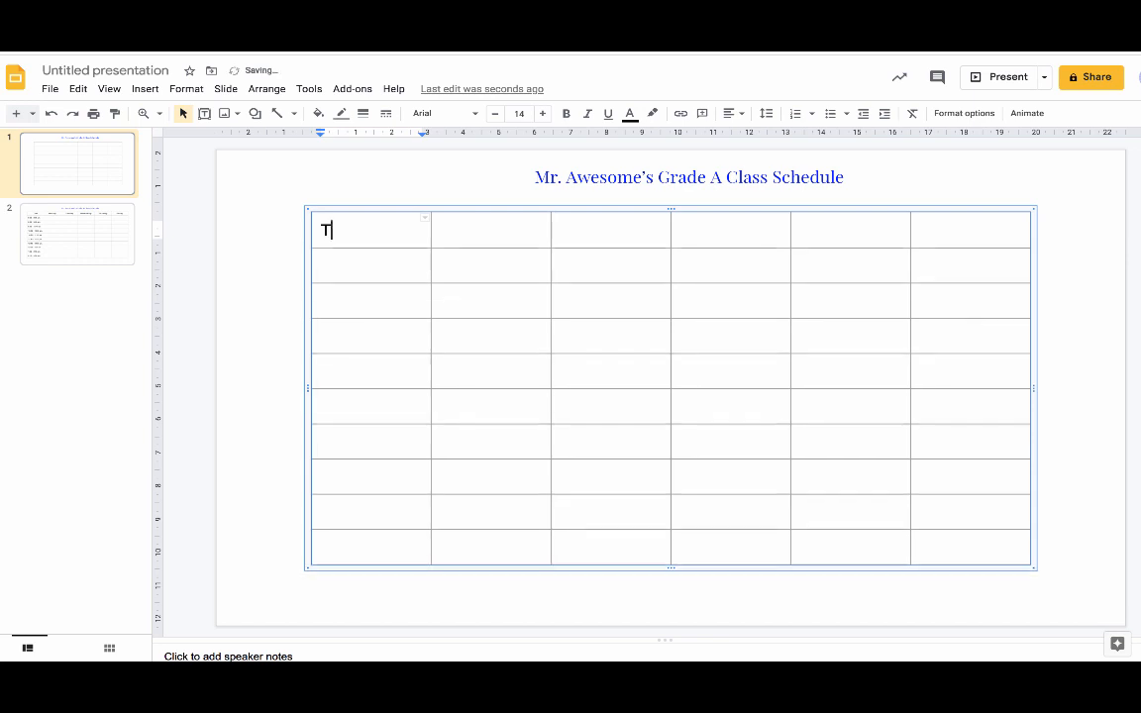
Fill the first two header cells of the schedule table with Time and Monday
{"action": "key", "text": "Tab"}
{"action": "type", "text": "Mon"}
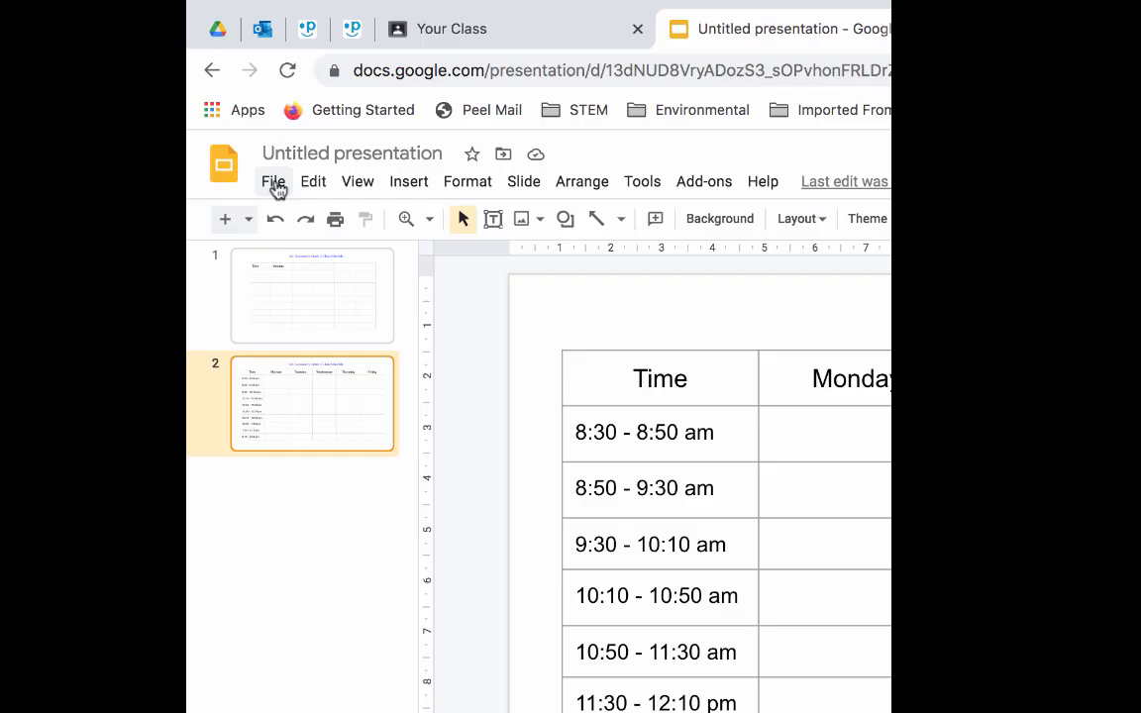
Download the completed schedule slide as a PNG image
{"action": "left_click", "coordinate": [274, 185]}
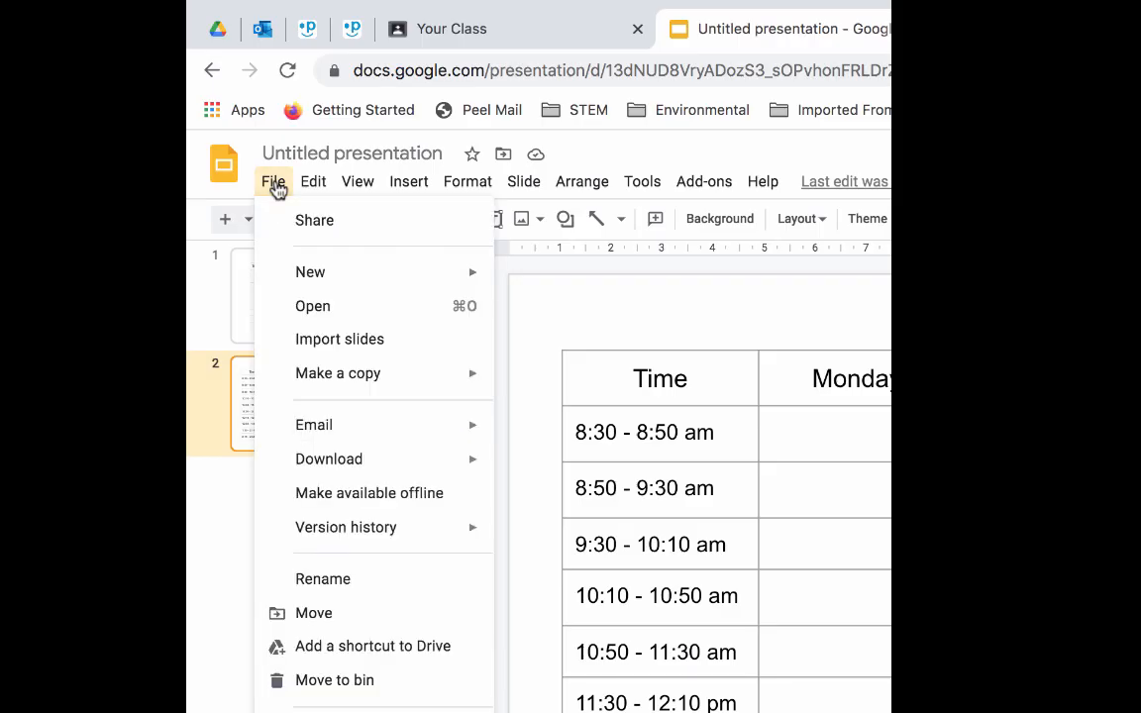
{"action": "mouse_move", "coordinate": [313, 463]}
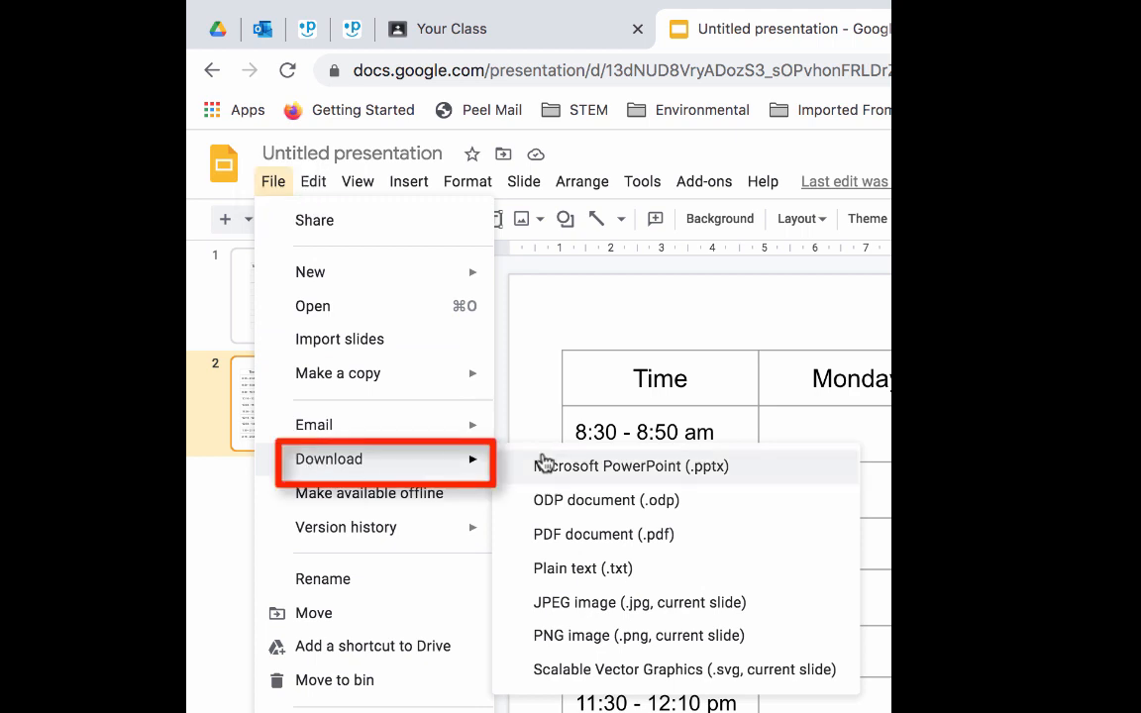
{"action": "left_click", "coordinate": [573, 639]}
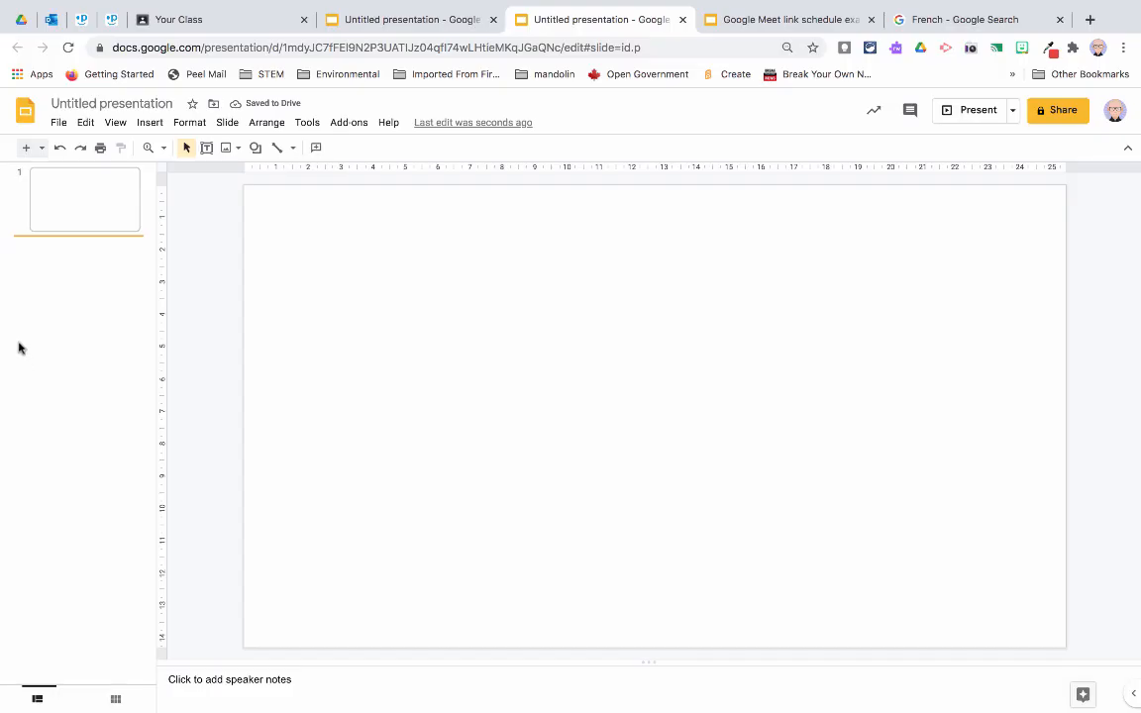
Set the downloaded class schedule image as the background of the blank slide in the new presentation
{"action": "left_click", "coordinate": [35, 219]}
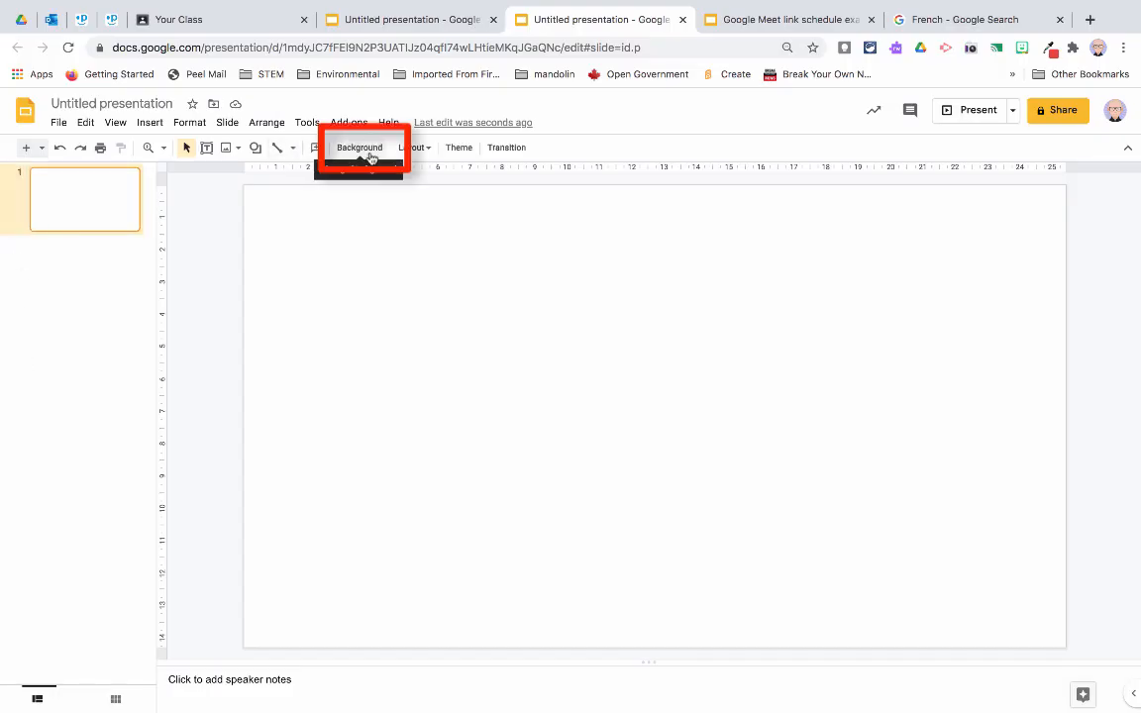
{"action": "left_click", "coordinate": [350, 149]}
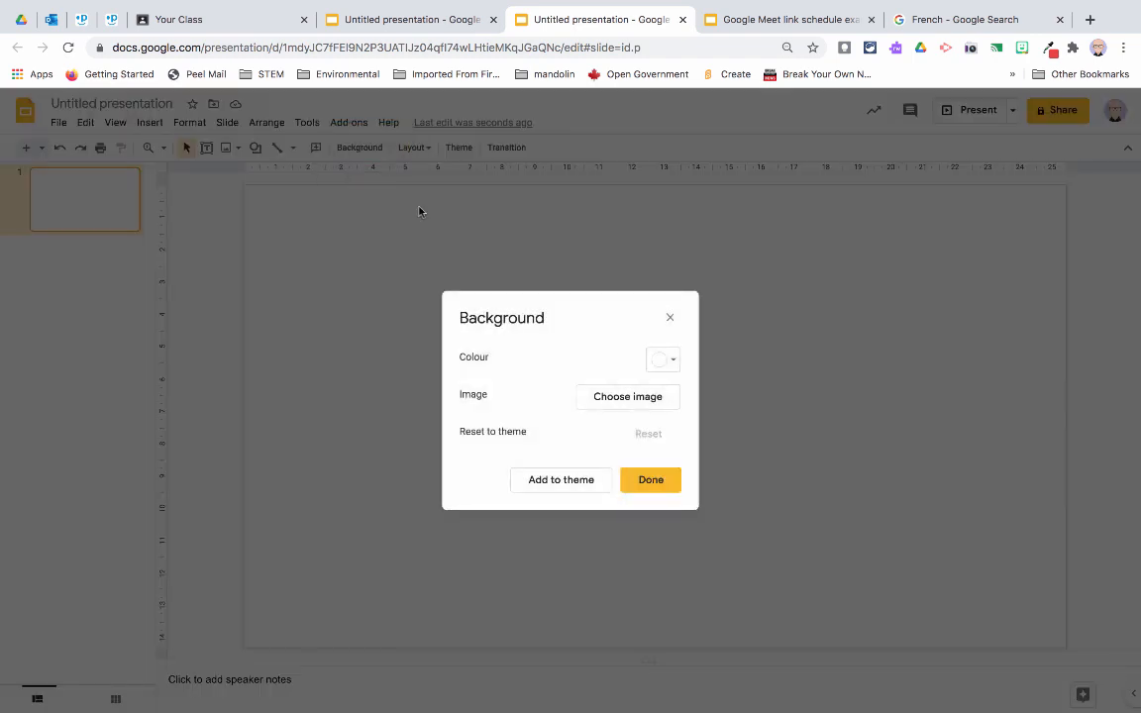
{"action": "left_click", "coordinate": [618, 398]}
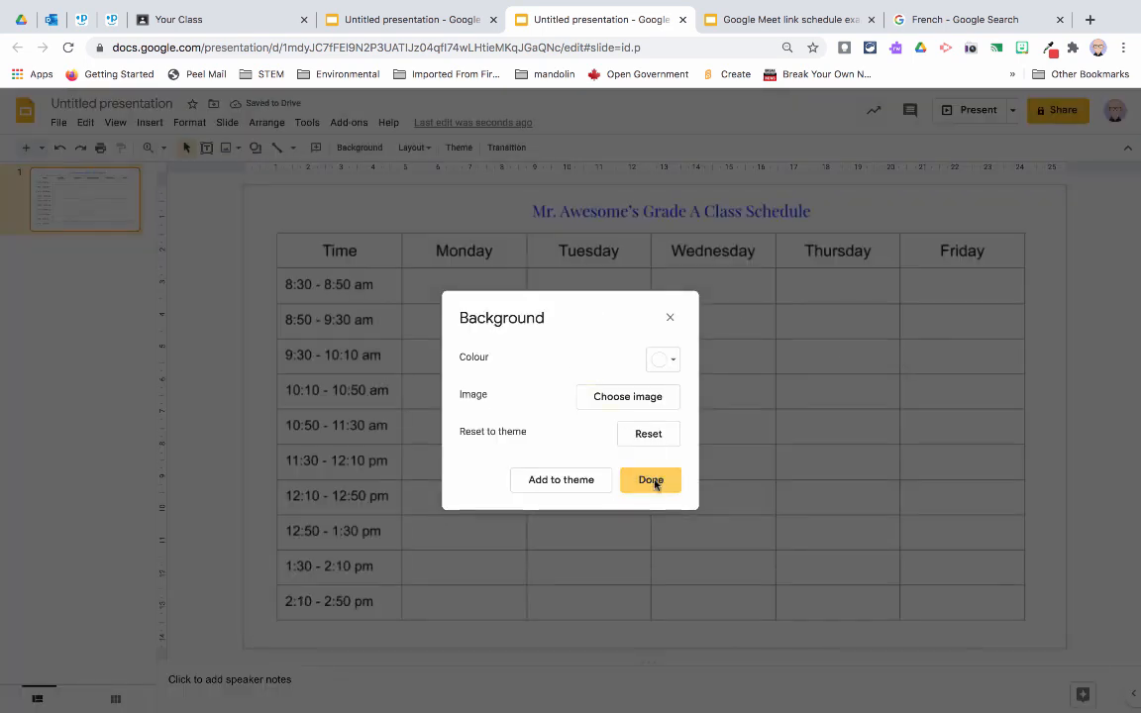
{"action": "left_click", "coordinate": [653, 482]}
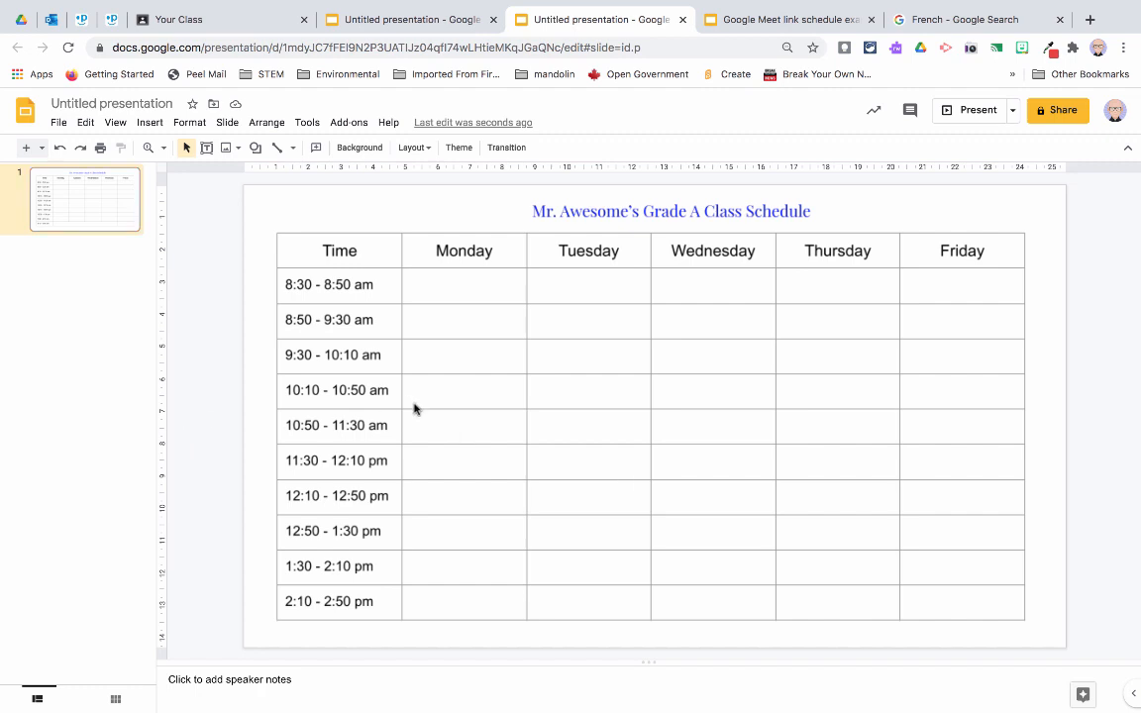
Add a blank slide, duplicate the schedule slide, and delete the blank one so only two schedule slides remain
{"action": "key", "text": "ctrl+m"}
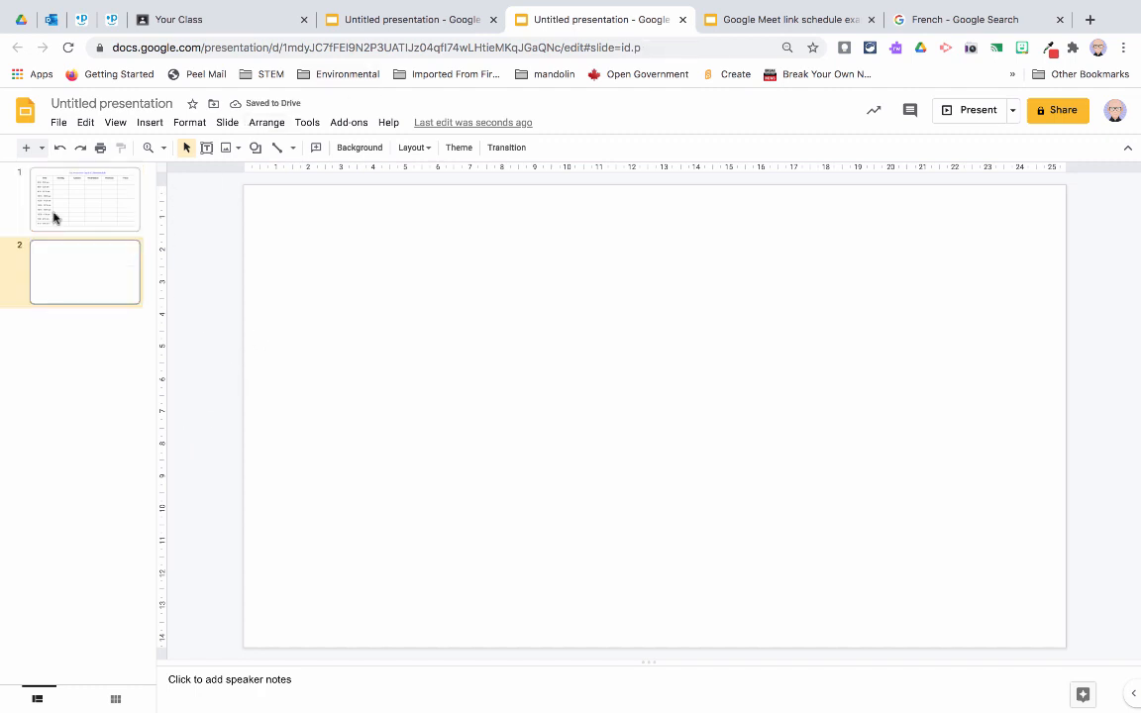
{"action": "left_click", "coordinate": [53, 217]}
{"action": "right_click", "coordinate": [54, 219]}
{"action": "left_click", "coordinate": [107, 381]}
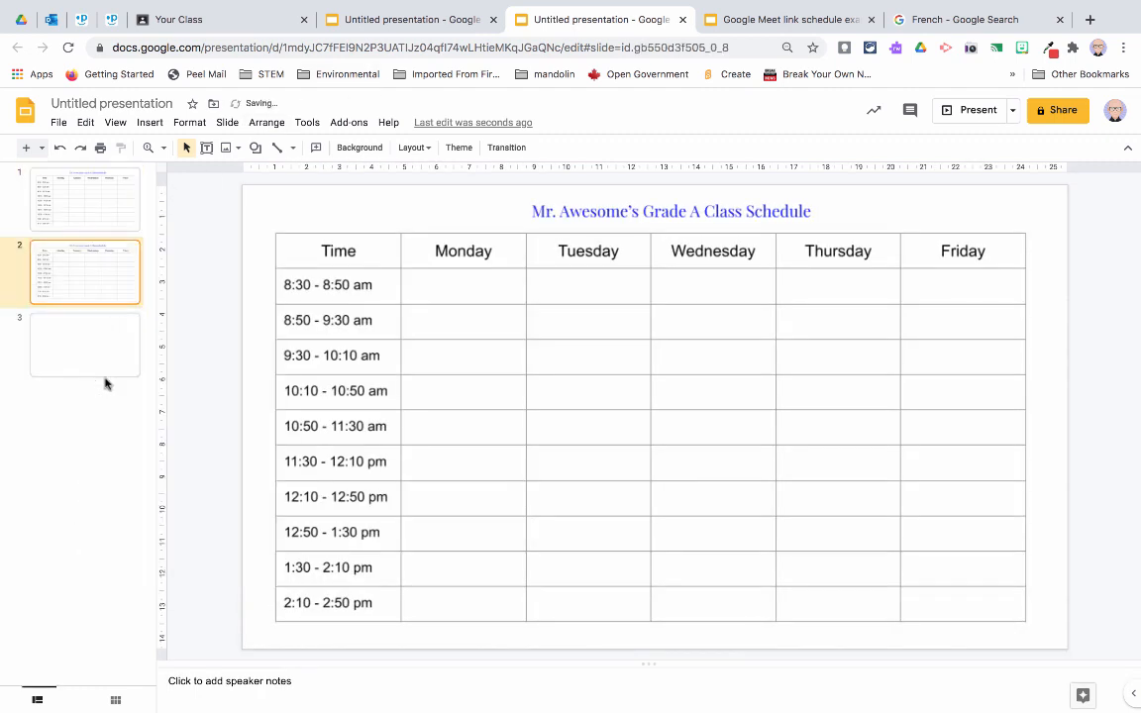
{"action": "left_click", "coordinate": [74, 355]}
{"action": "key", "text": "Delete"}
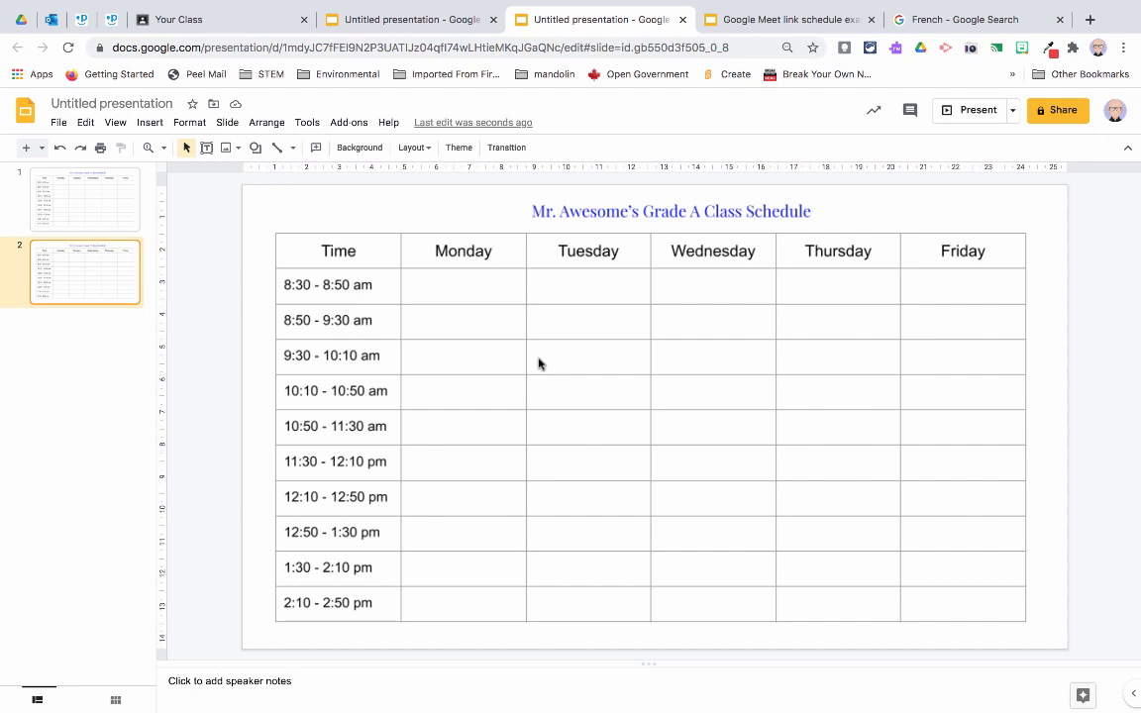
Switch to the Google image results for French and copy the dark Français lettering image
{"action": "left_click", "coordinate": [942, 20]}
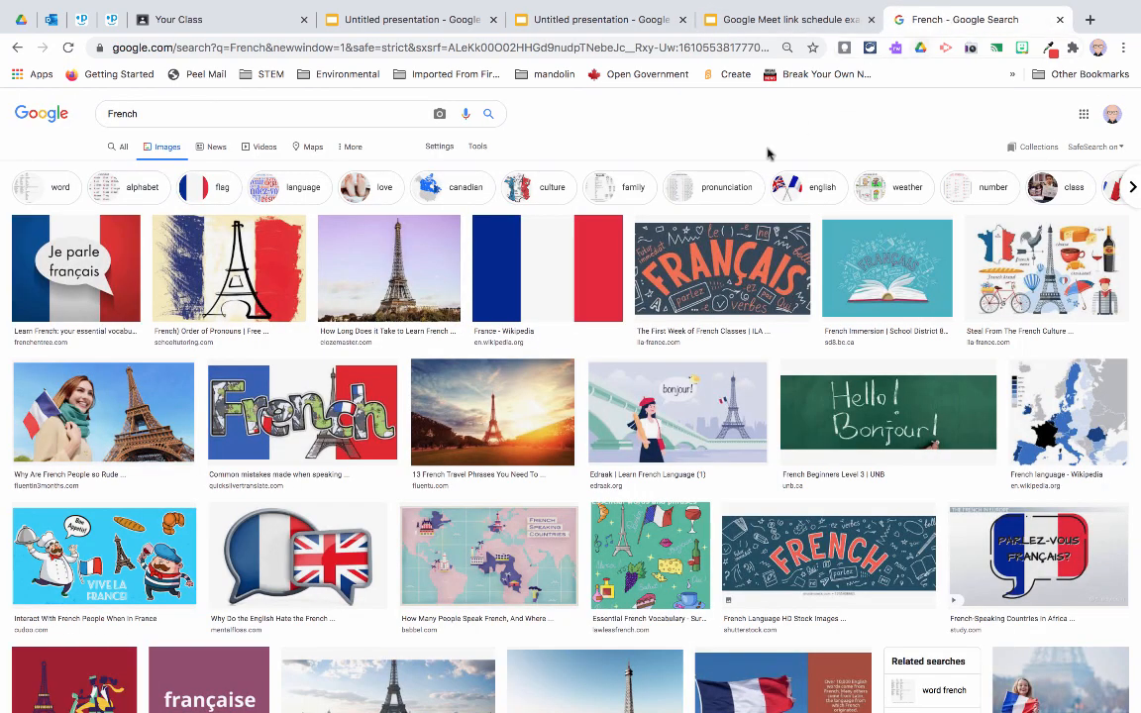
{"action": "left_click", "coordinate": [703, 248]}
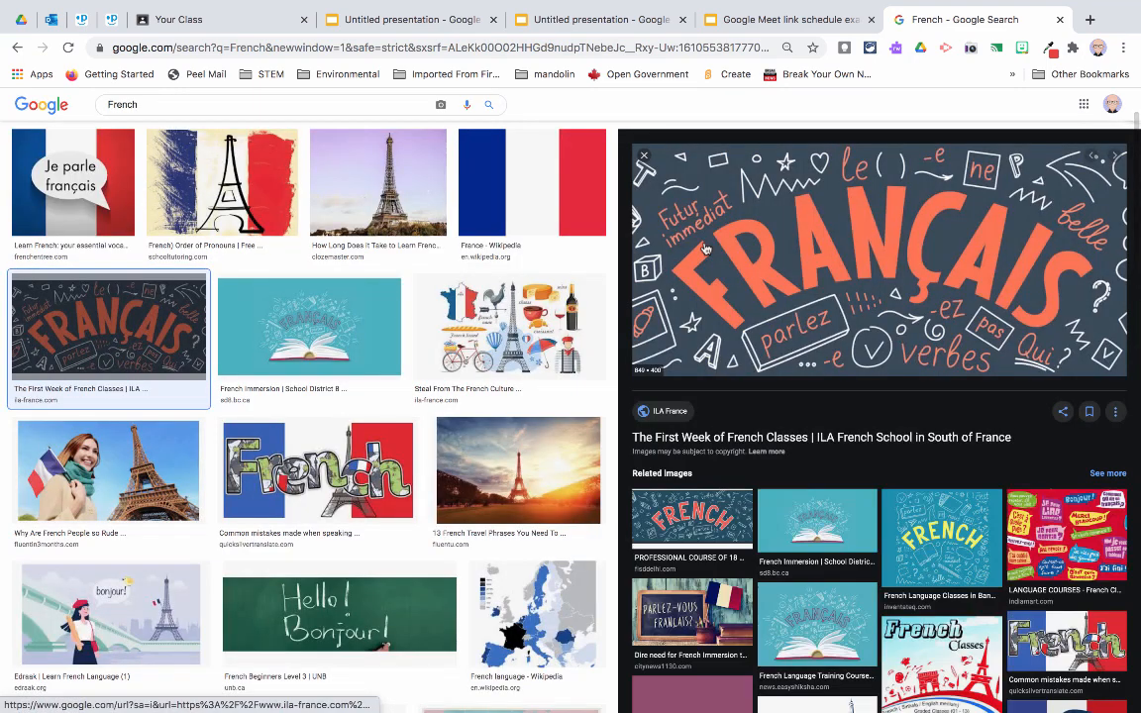
{"action": "right_click", "coordinate": [806, 261]}
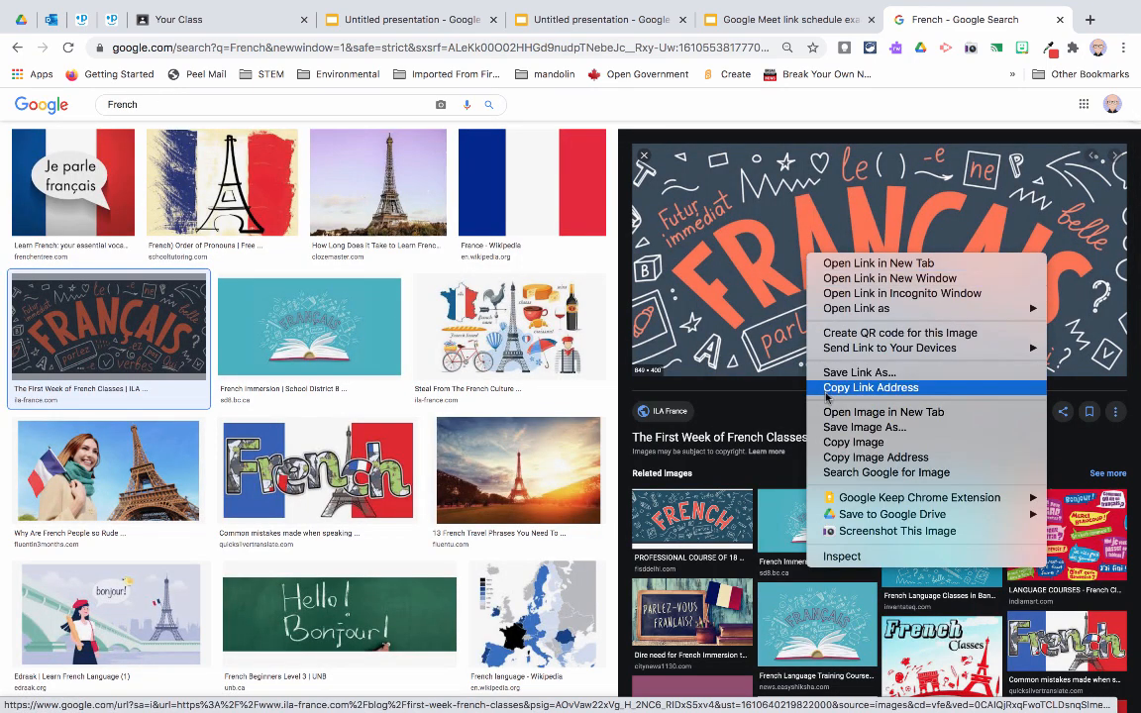
{"action": "left_click", "coordinate": [841, 443]}
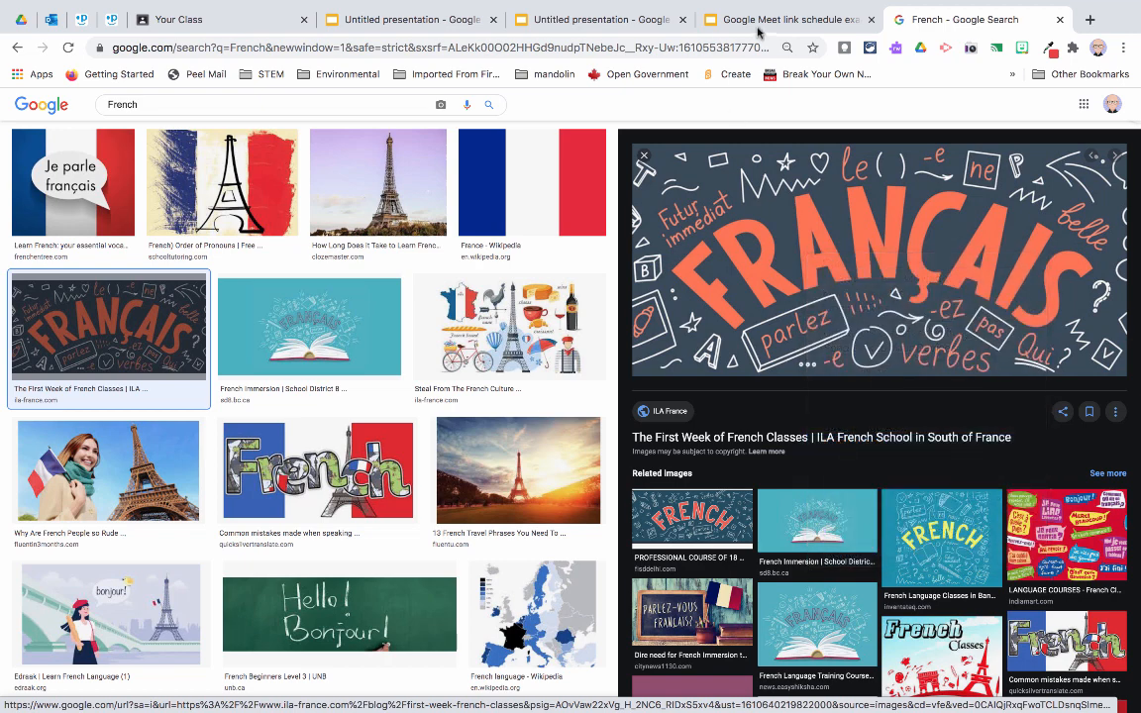
Paste the Français image onto the second schedule slide and shrink it into Monday's 10:50 - 11:30 am cell
{"action": "left_click", "coordinate": [584, 19]}
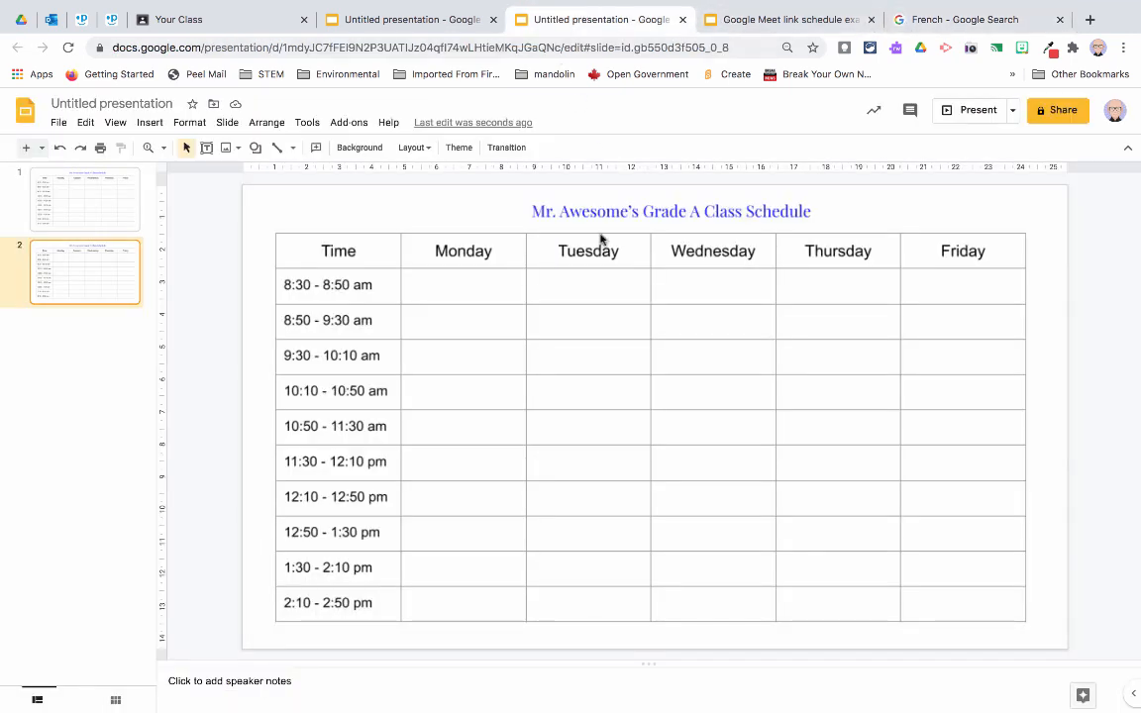
{"action": "key", "text": "ctrl+v"}
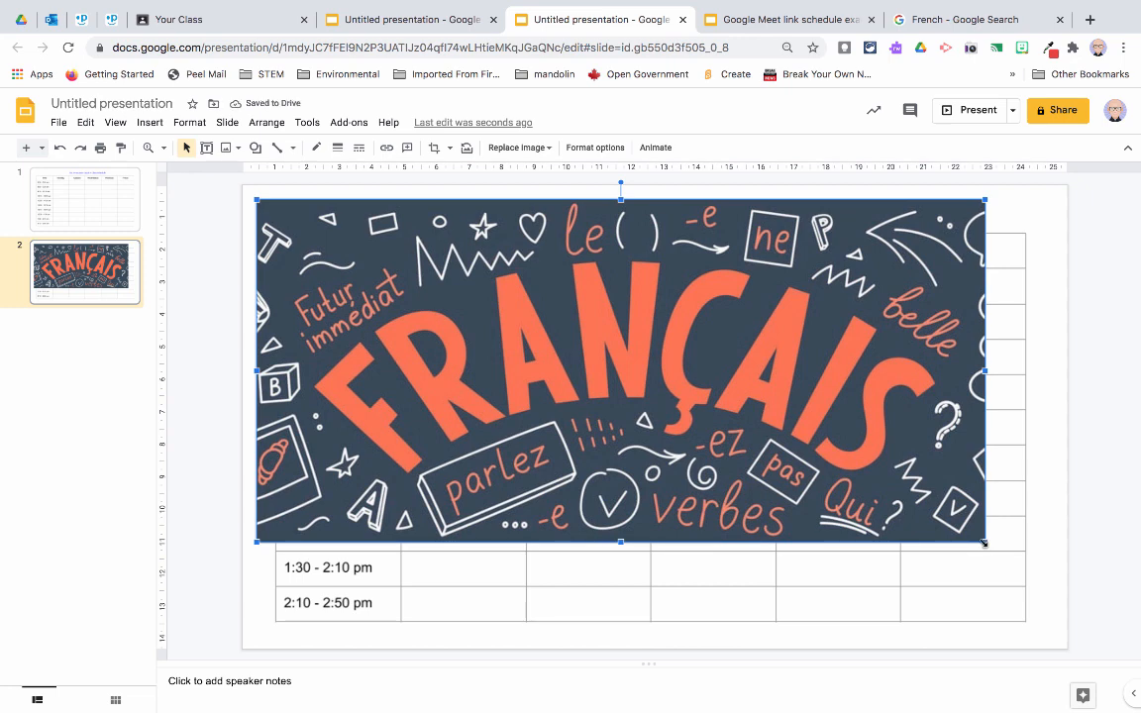
{"action": "left_click_drag", "start_coordinate": [344, 216], "coordinate": [287, 210]}
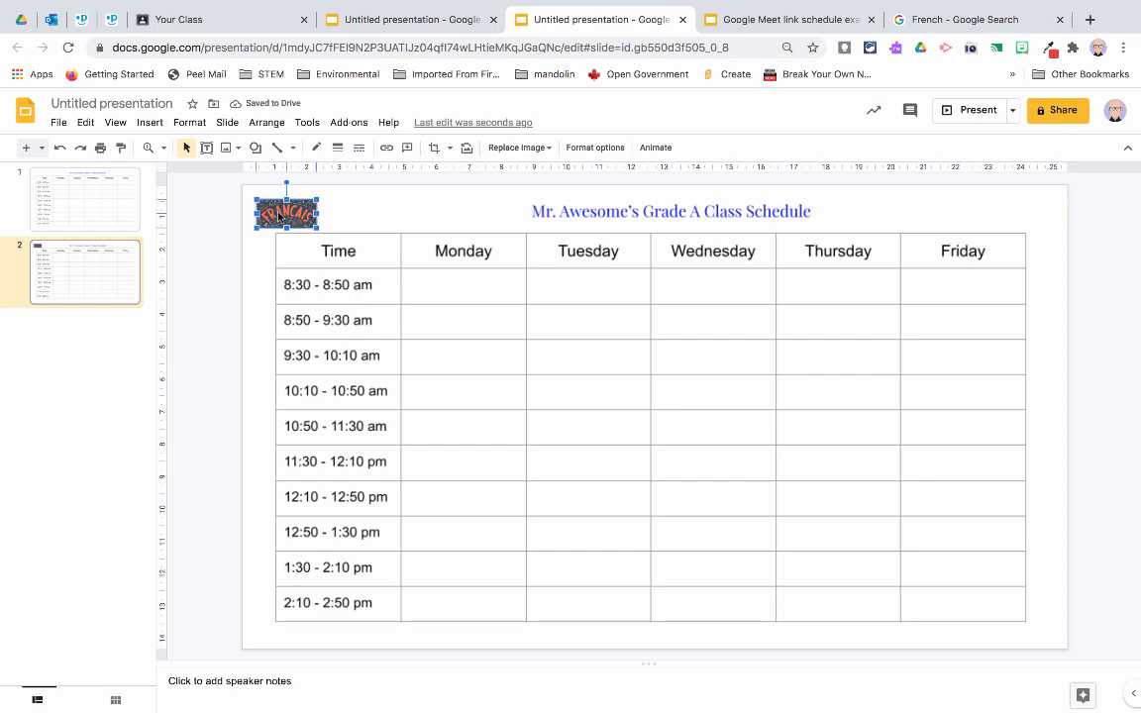
{"action": "left_click_drag", "start_coordinate": [280, 217], "coordinate": [454, 431]}
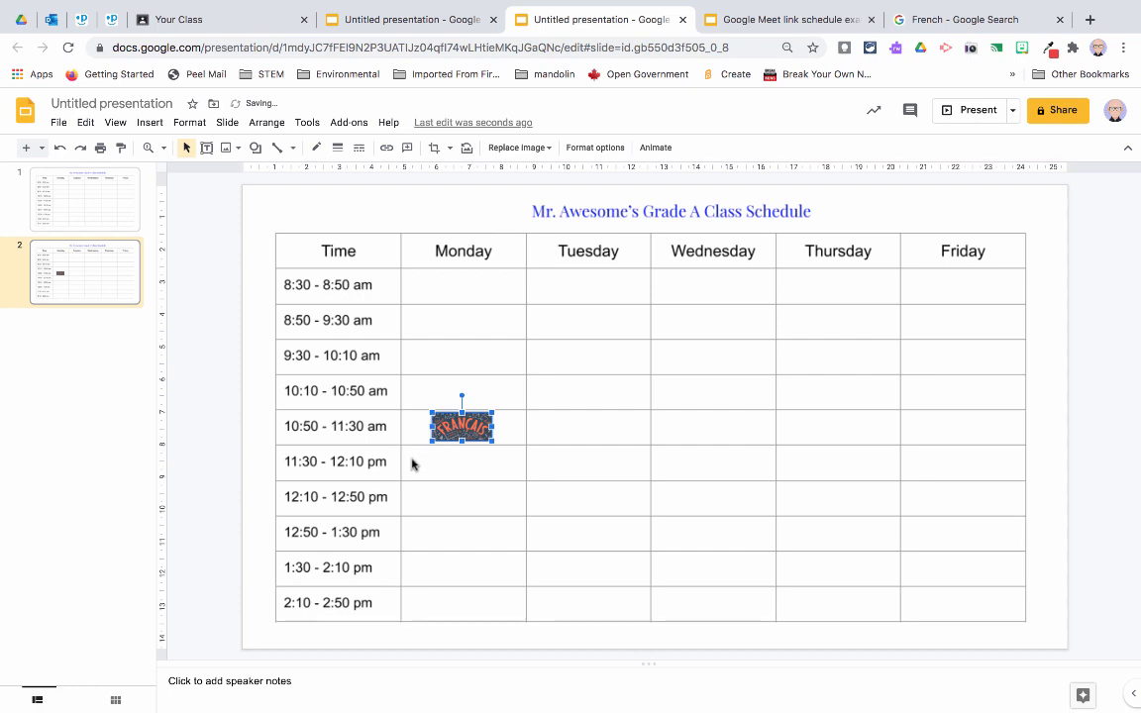
{"action": "left_click", "coordinate": [417, 495]}
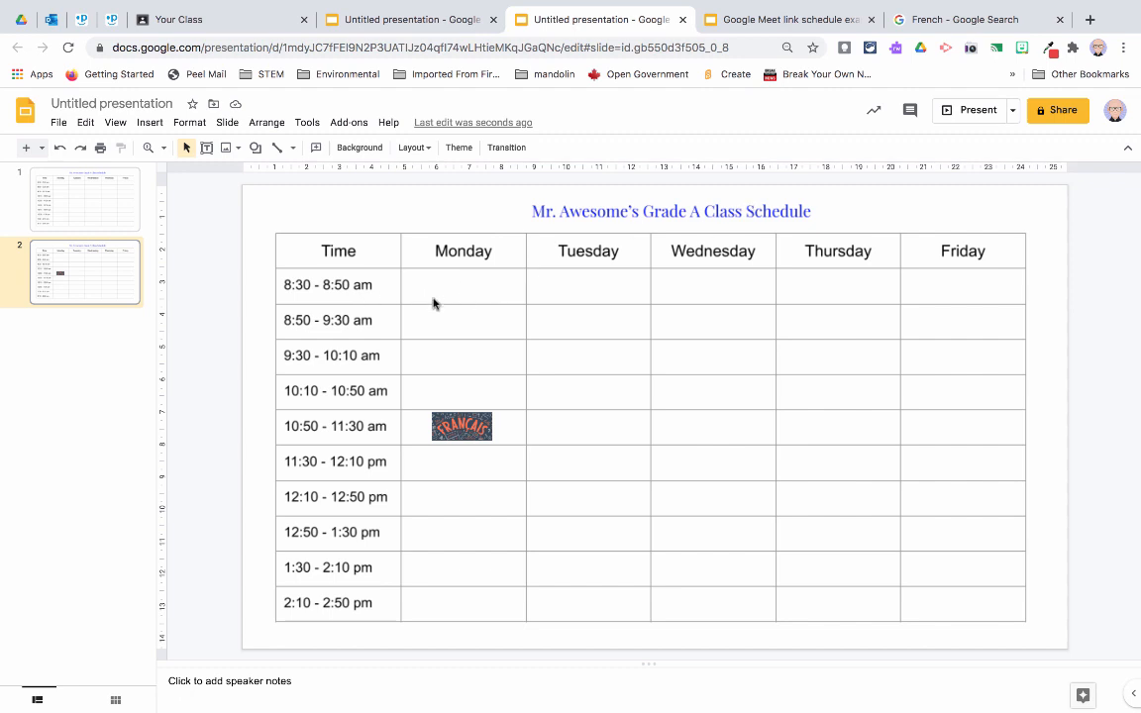
Paste the Bitmoji Classroom checkmark image and scale it to cover Monday's 8:30 to 10:10 am cells
{"action": "left_click", "coordinate": [152, 124]}
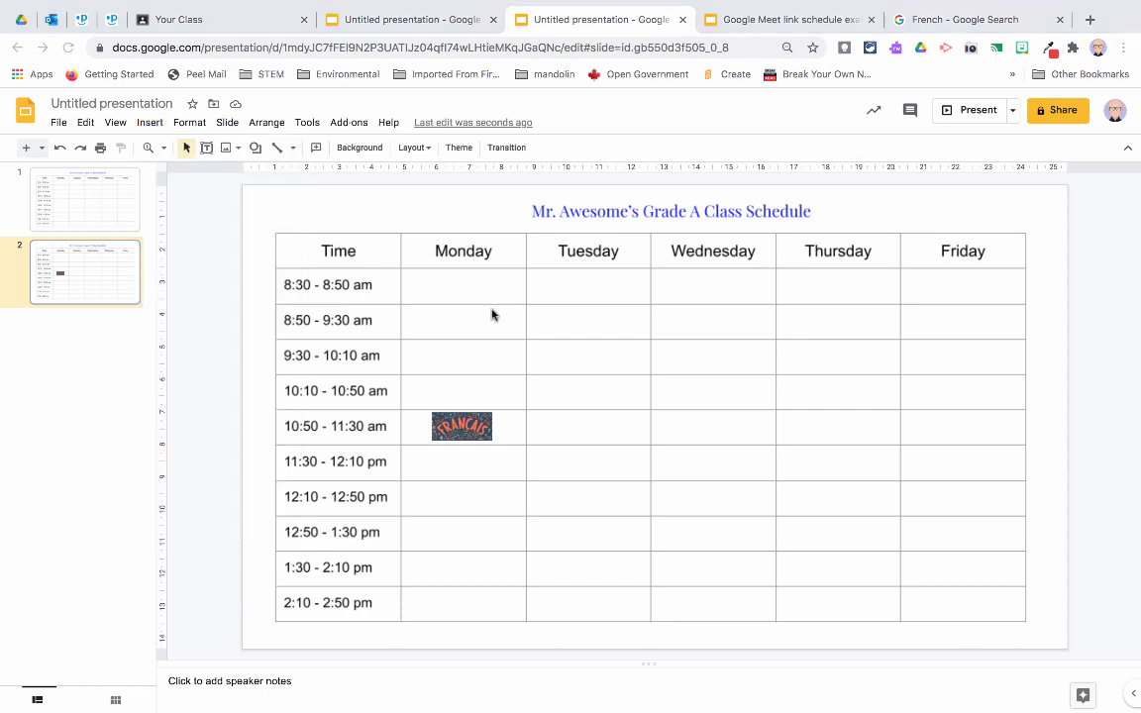
{"action": "key", "text": "super+v"}
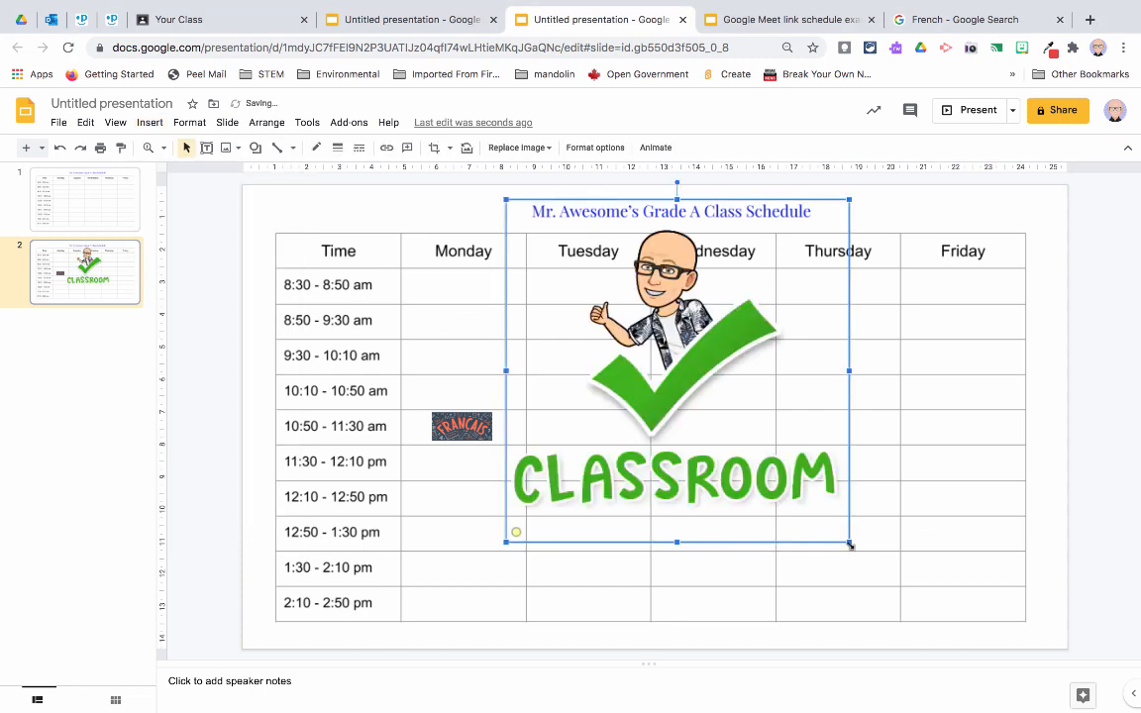
{"action": "left_click_drag", "start_coordinate": [850, 544], "coordinate": [624, 317]}
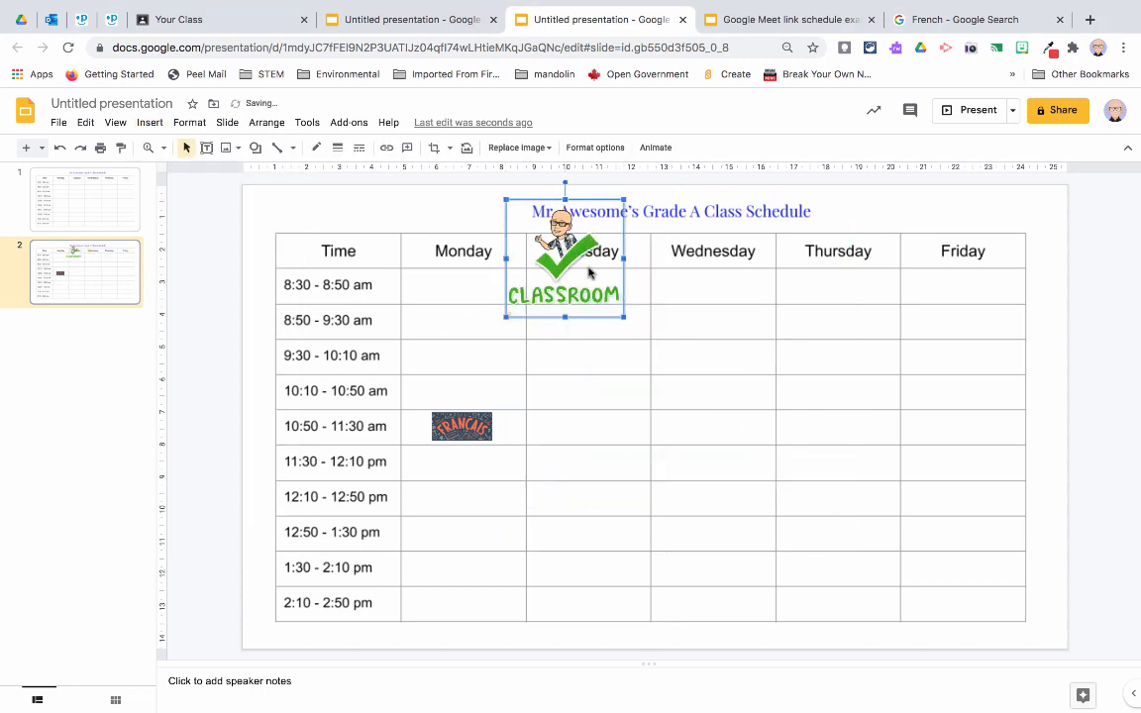
{"action": "left_click_drag", "start_coordinate": [565, 262], "coordinate": [463, 334]}
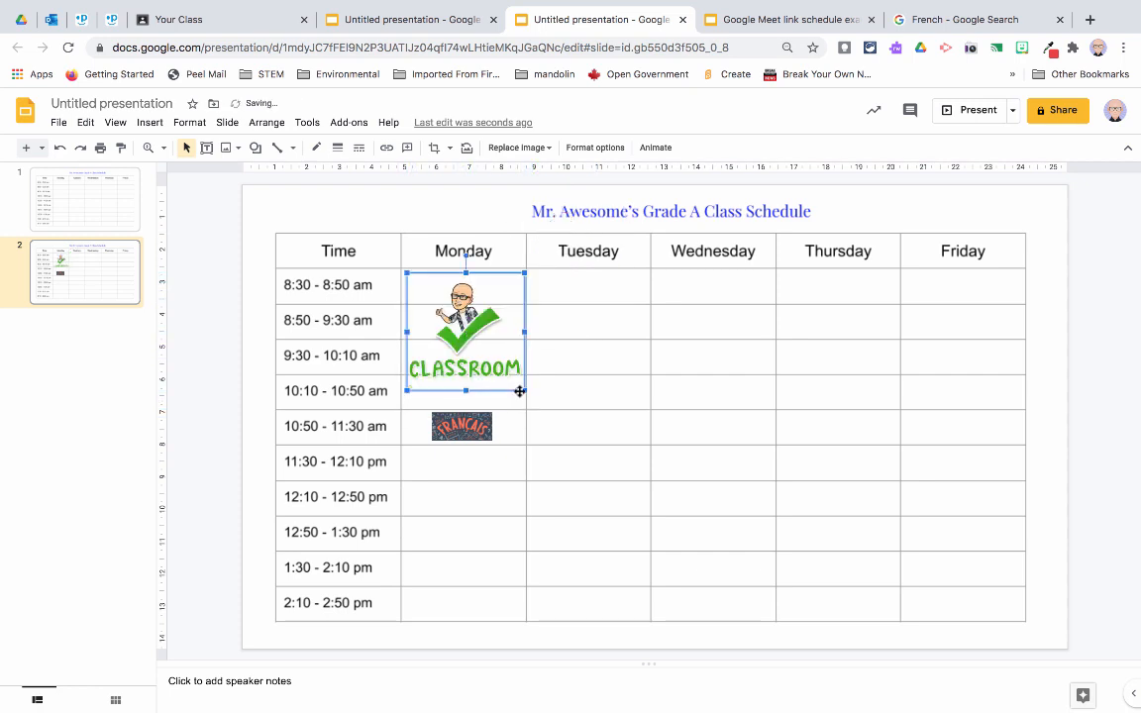
{"action": "left_click_drag", "start_coordinate": [525, 390], "coordinate": [505, 369]}
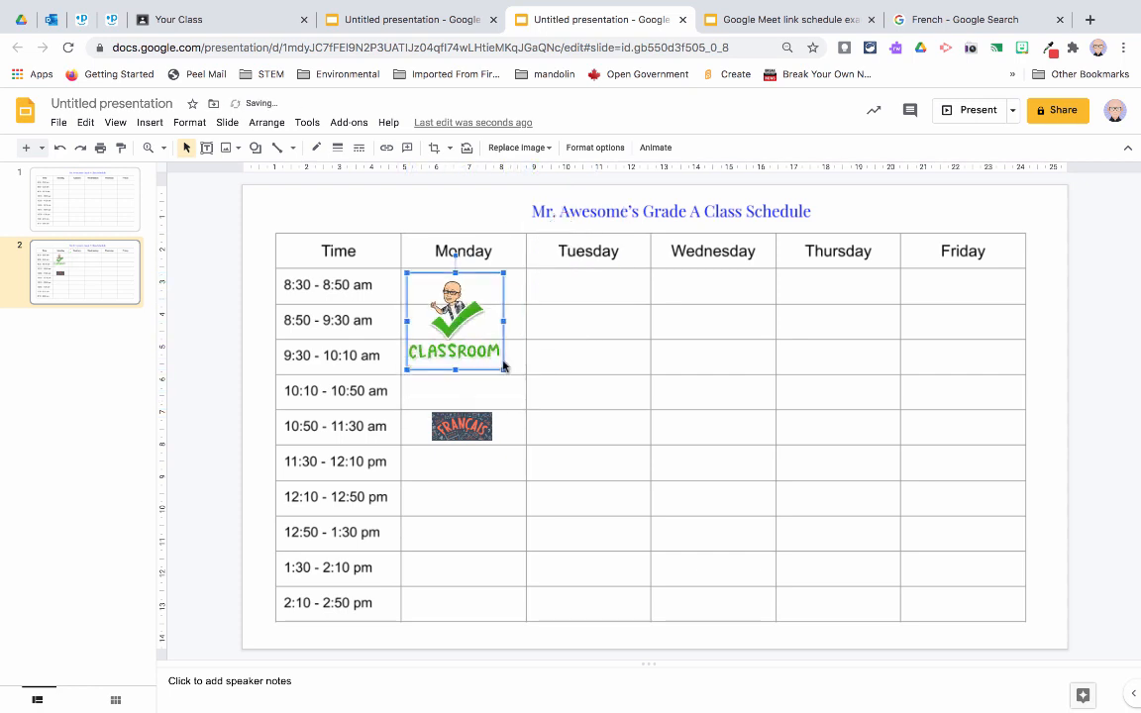
{"action": "left_click_drag", "start_coordinate": [450, 323], "coordinate": [465, 320]}
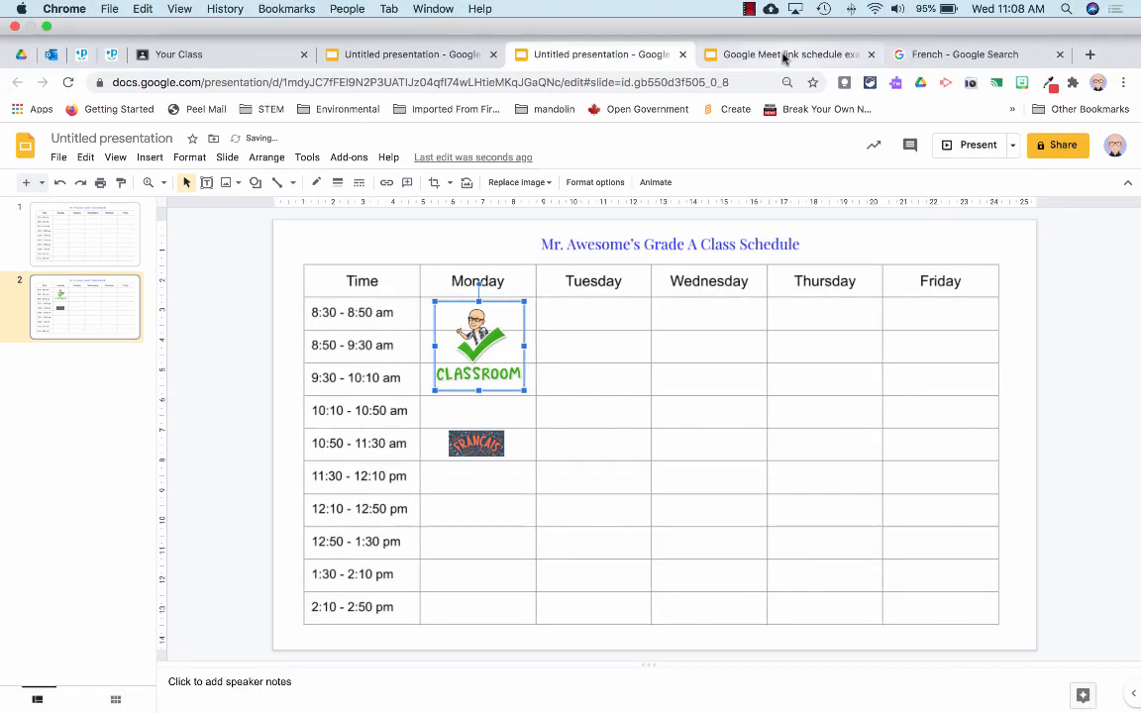
{"action": "left_click", "coordinate": [877, 221]}
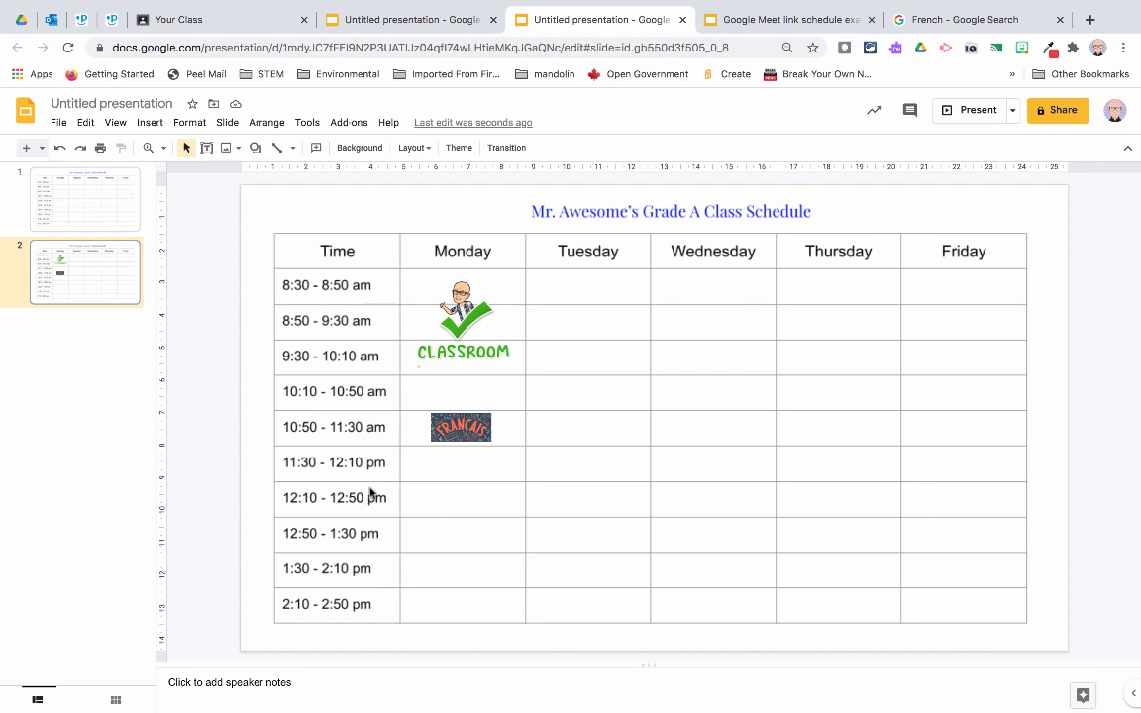
Copy the address of the Meet link from the Your Class page in Google Classroom
{"action": "left_click", "coordinate": [758, 19]}
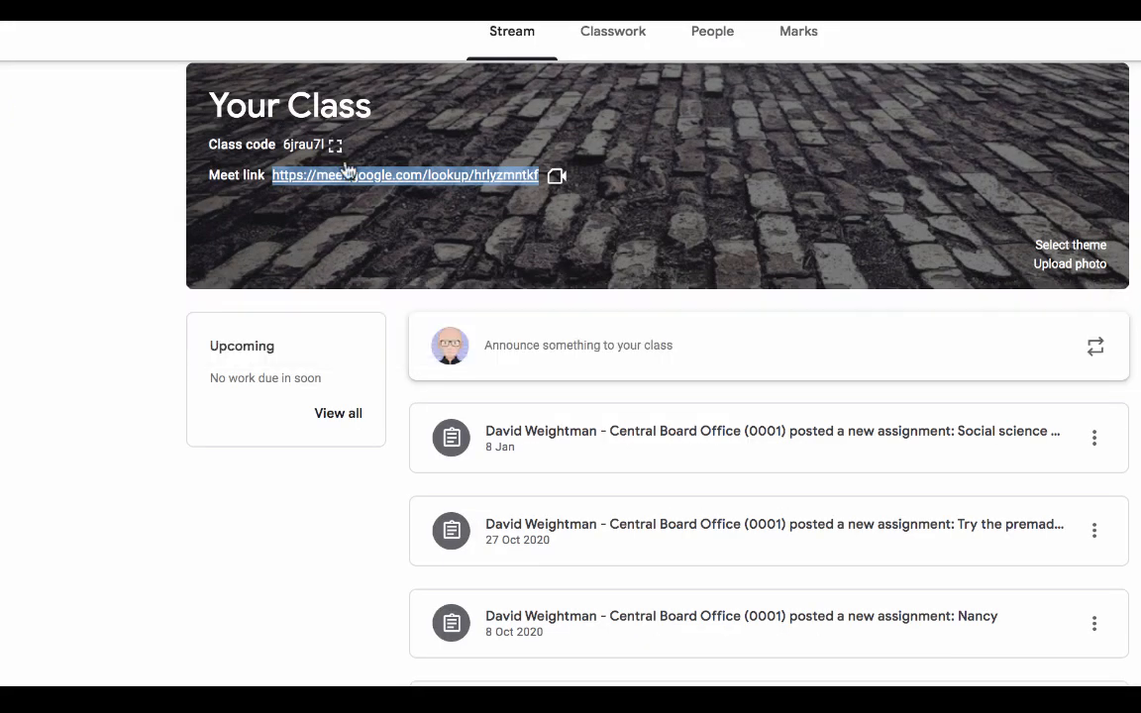
{"action": "right_click", "coordinate": [357, 181]}
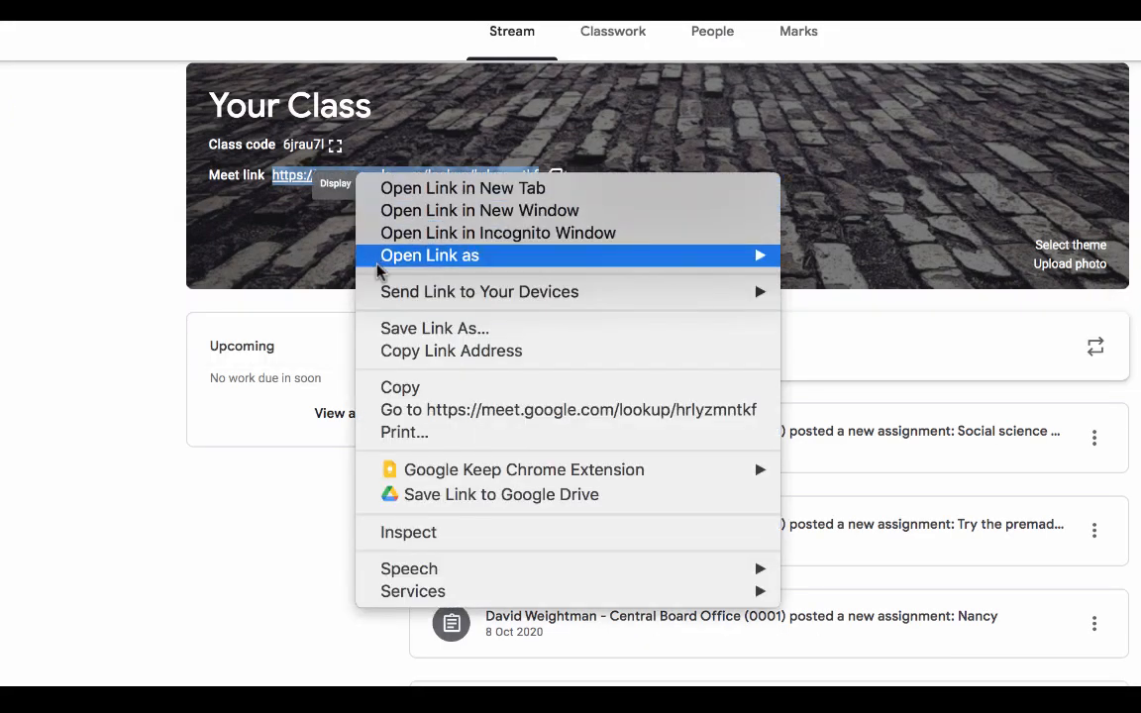
{"action": "left_click", "coordinate": [403, 354]}
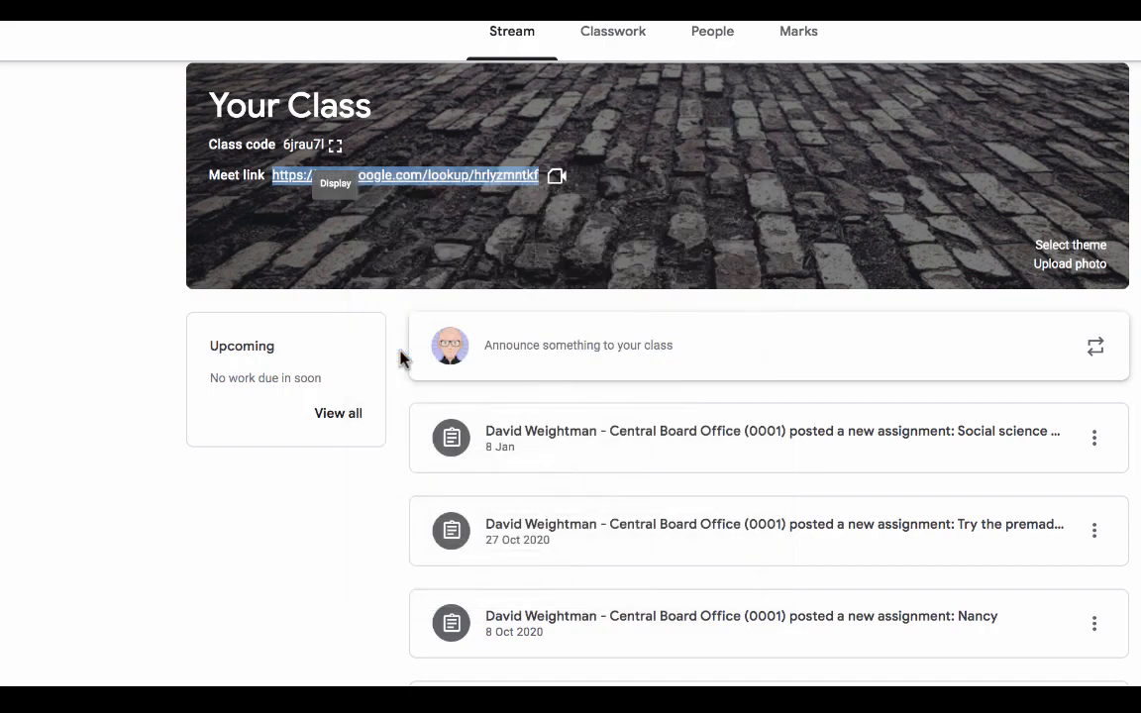
In the Google Meet link schedule example, link Monday's 8:30 to 10:10 am math Bitmoji image to the copied Meet address
{"action": "left_click", "coordinate": [782, 19]}
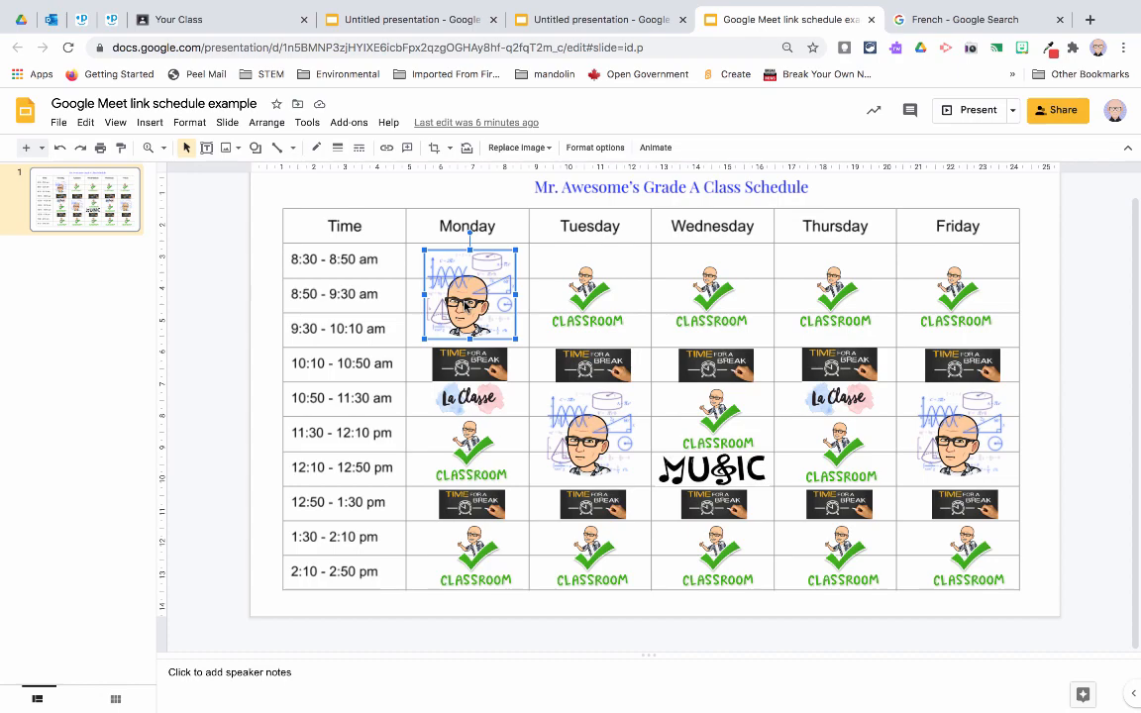
{"action": "left_click", "coordinate": [386, 147]}
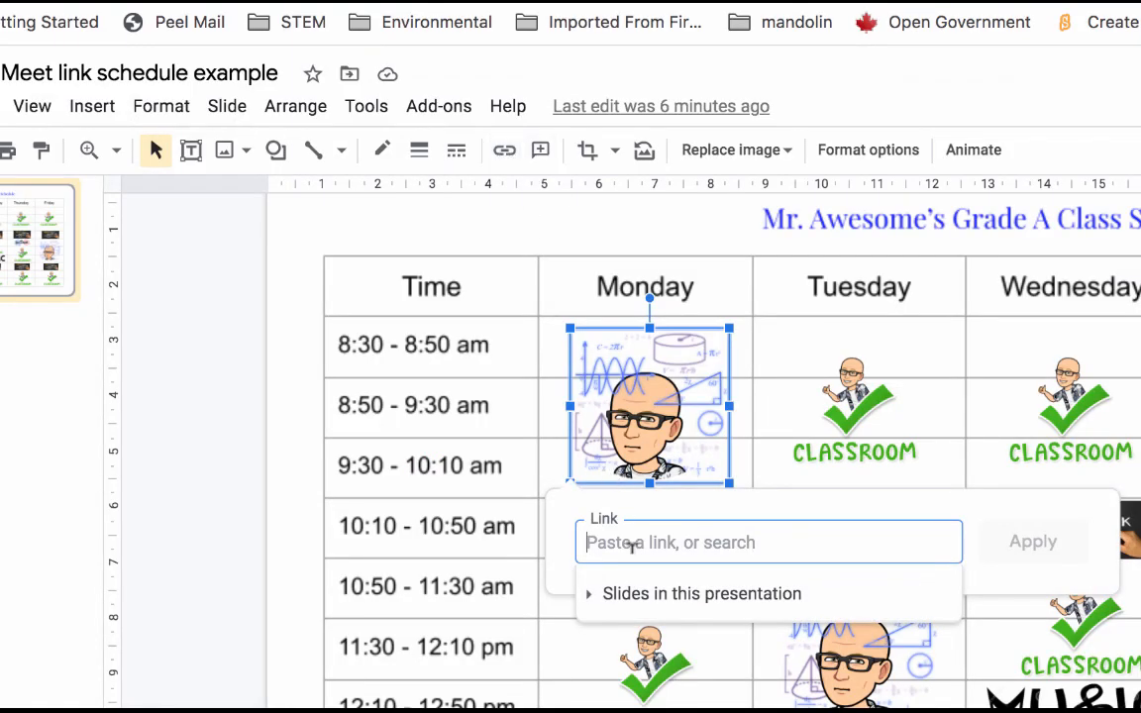
{"action": "key", "text": "super+v"}
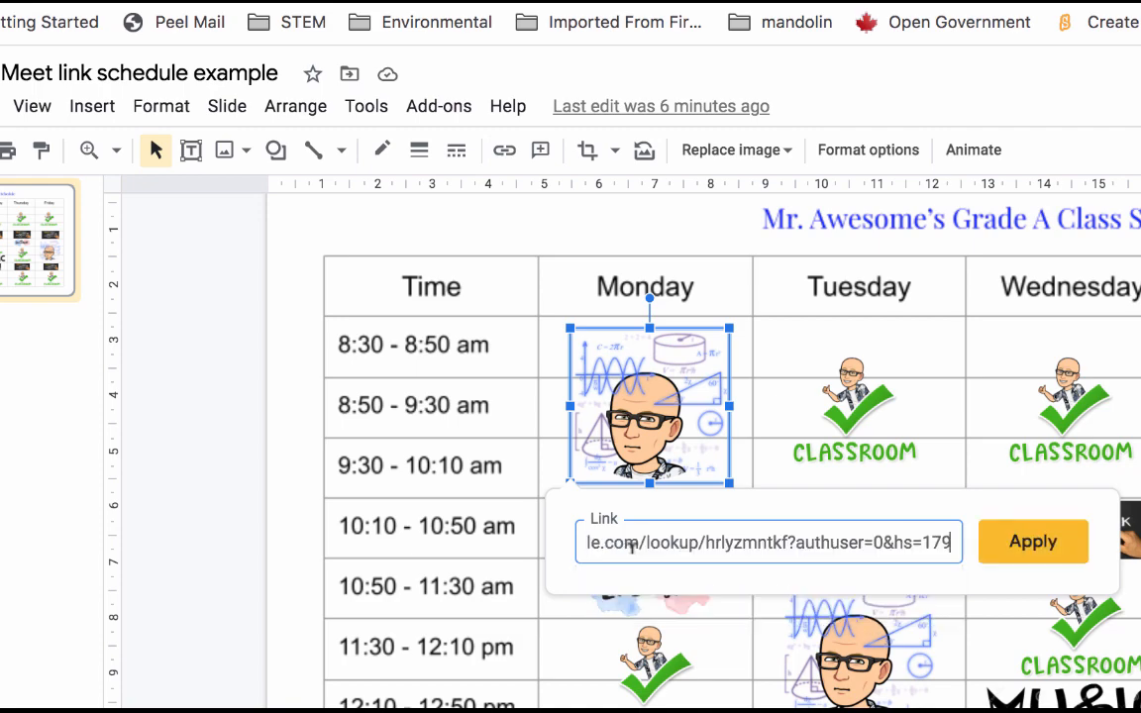
{"action": "left_click", "coordinate": [1026, 545]}
Link Tuesday's 8:30 to 10:10 am Classroom checkmark image to the copied Meet address
{"action": "left_click", "coordinate": [827, 401]}
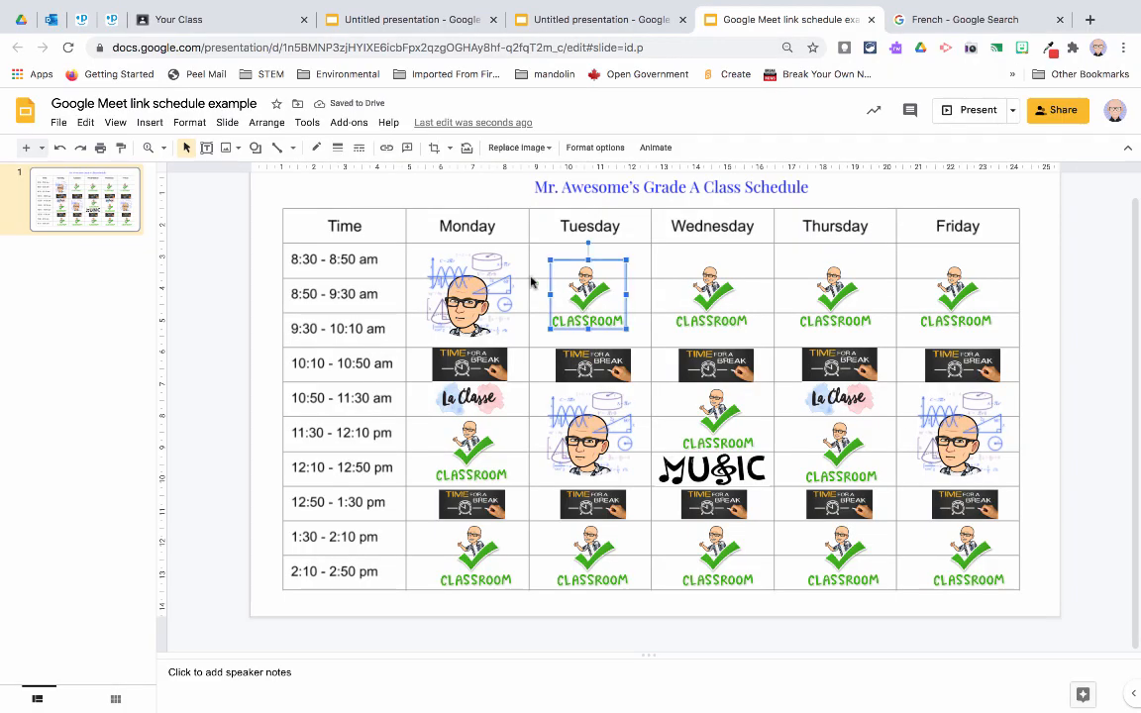
{"action": "left_click", "coordinate": [387, 147]}
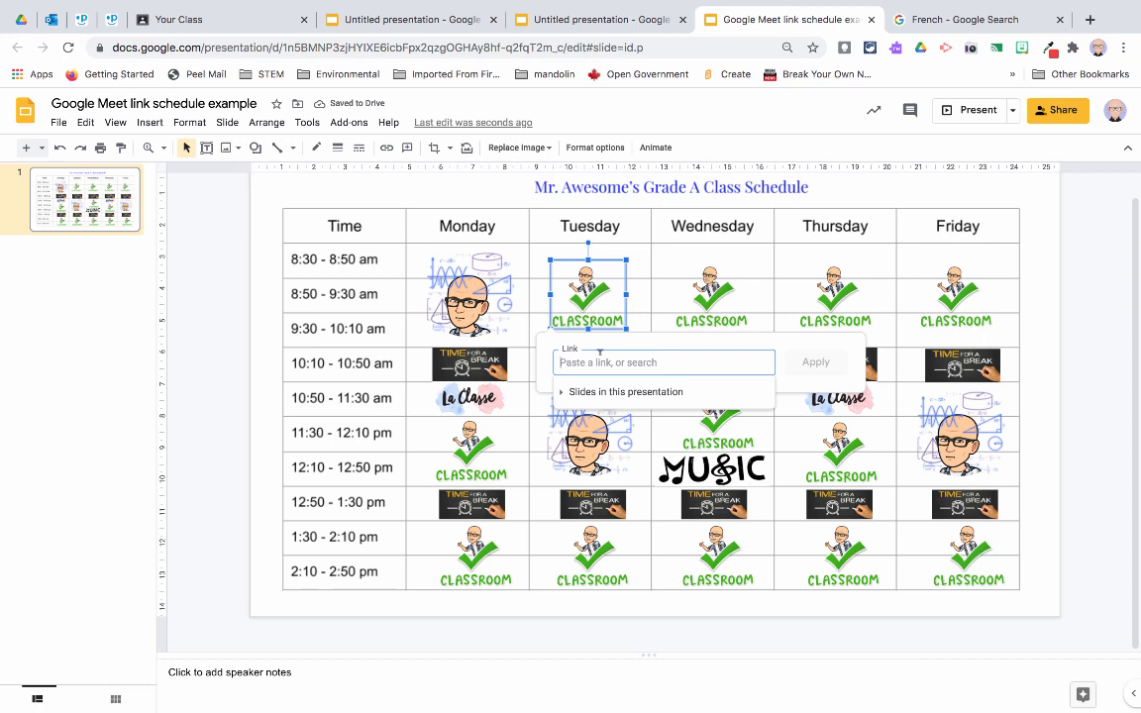
{"action": "key", "text": "super+v"}
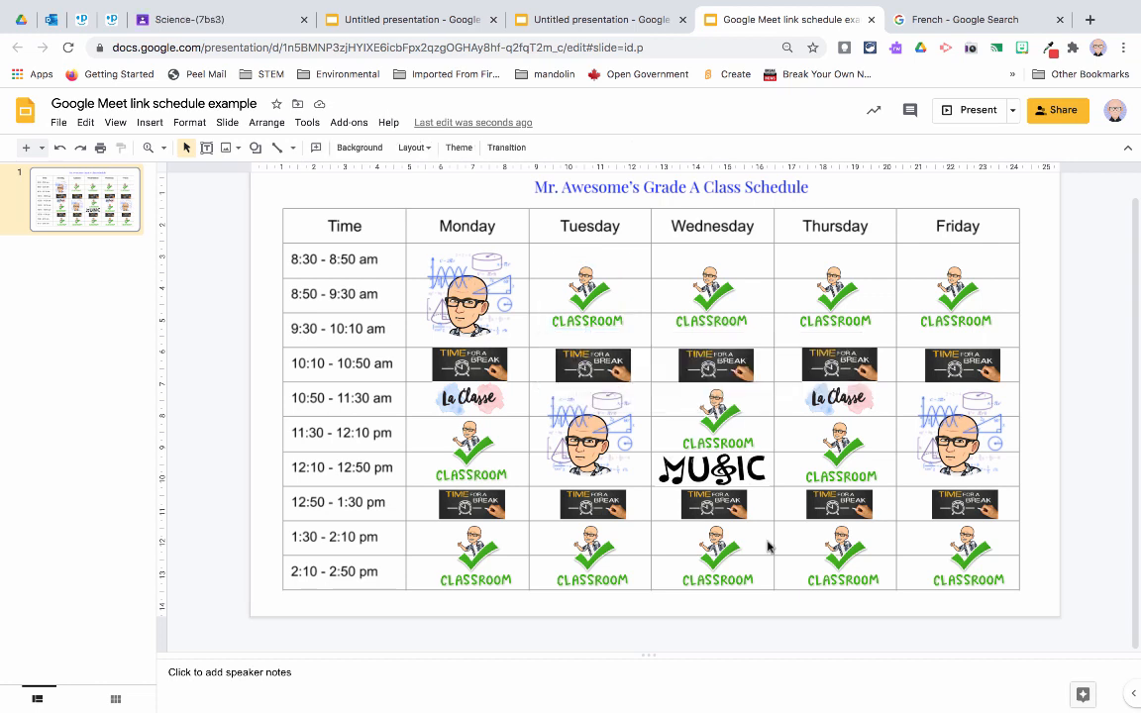
Check the links on the math, Classroom, music and break images across the class schedule
{"action": "left_click", "coordinate": [409, 265]}
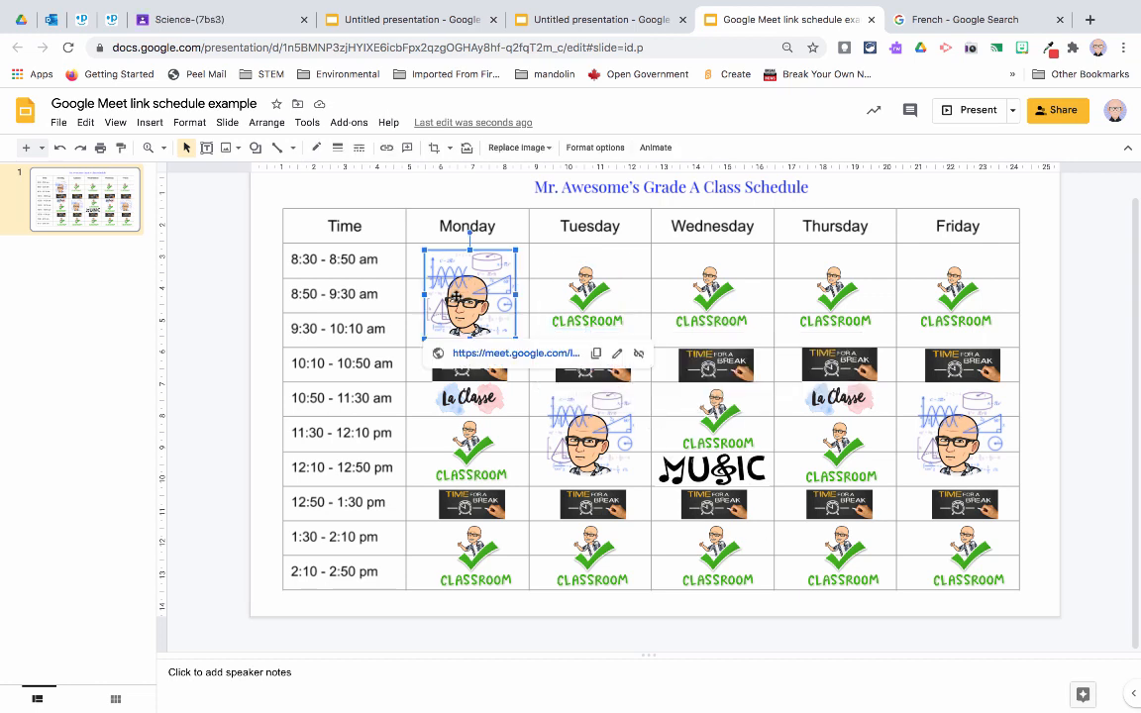
{"action": "left_click", "coordinate": [562, 309]}
{"action": "left_click", "coordinate": [584, 431]}
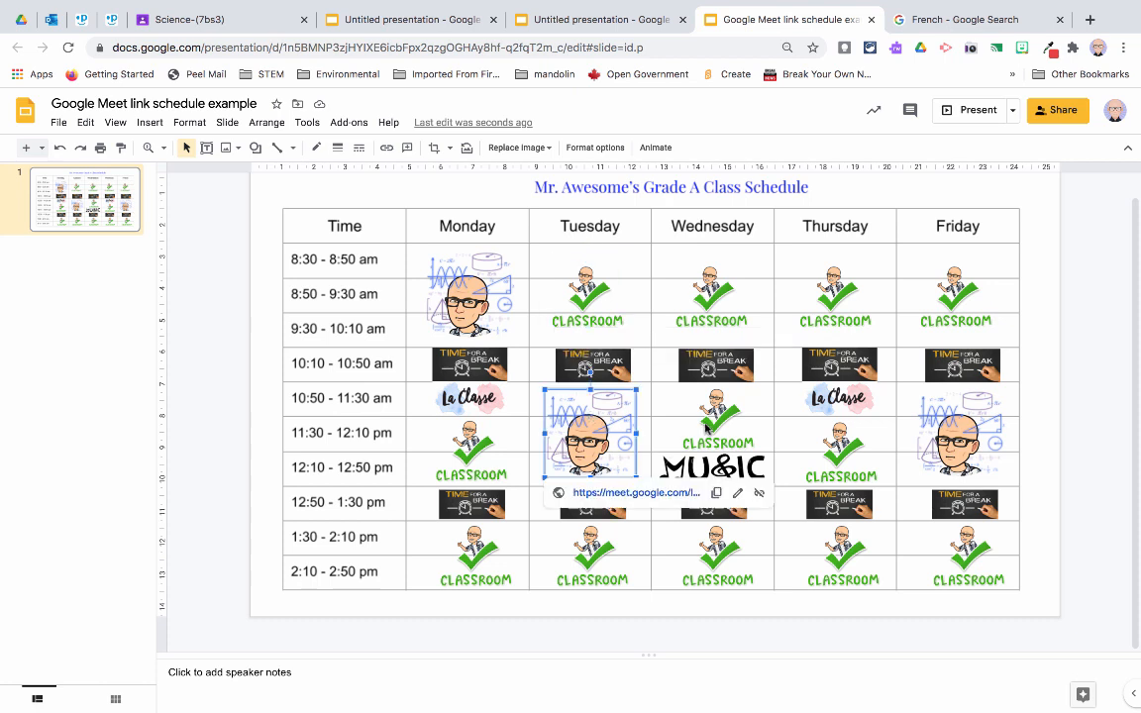
{"action": "left_click", "coordinate": [709, 448]}
{"action": "left_click", "coordinate": [670, 472]}
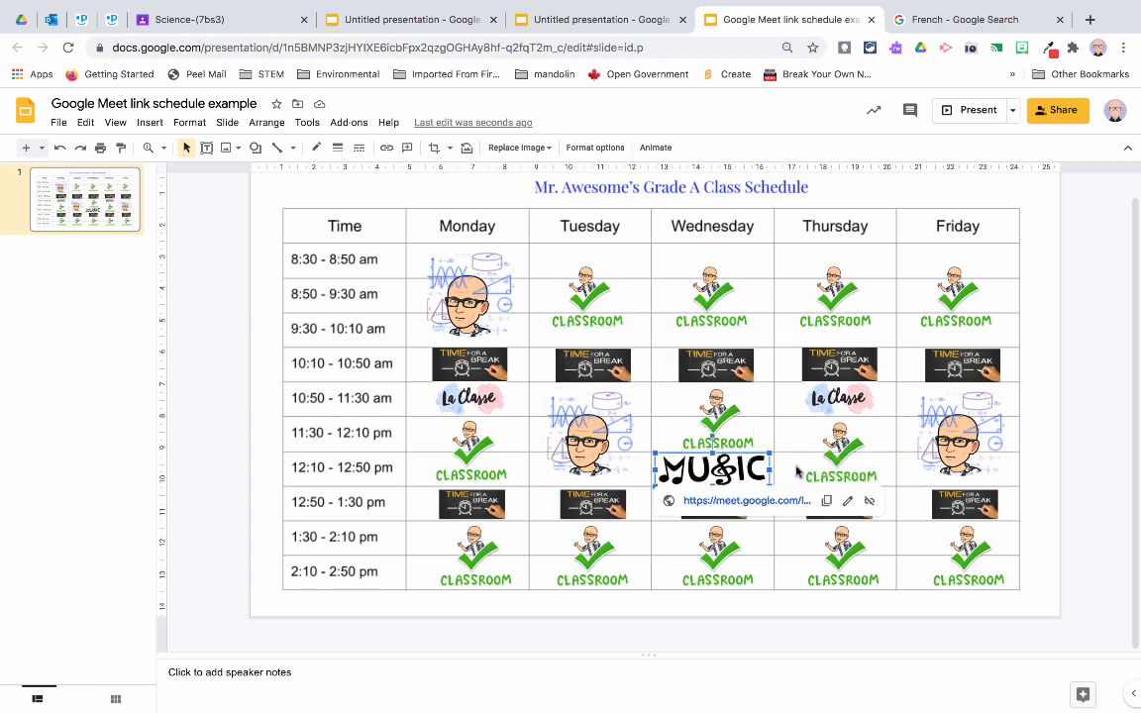
{"action": "left_click", "coordinate": [947, 500]}
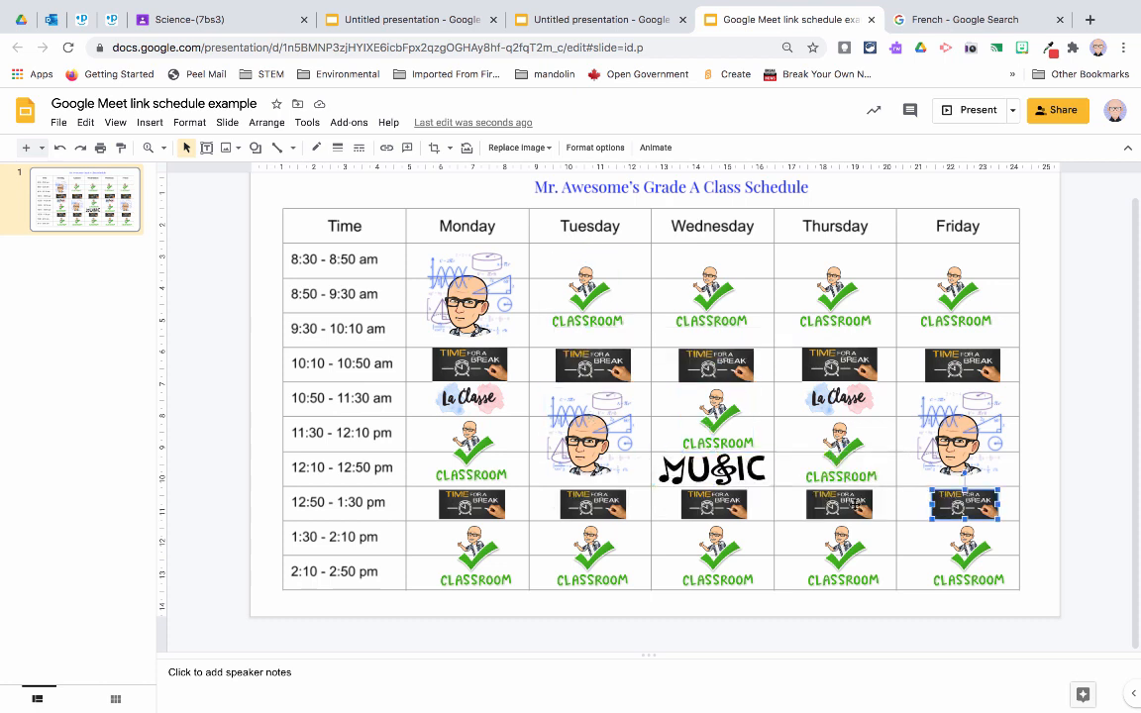
{"action": "left_click", "coordinate": [706, 503]}
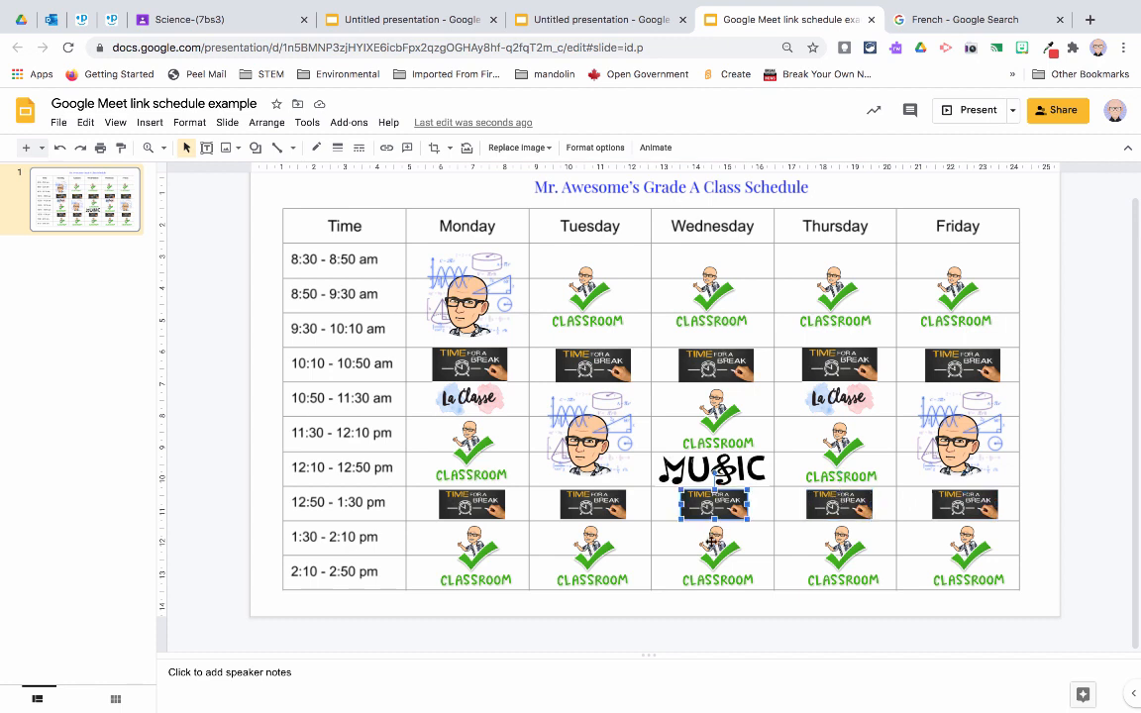
{"action": "left_click", "coordinate": [698, 540]}
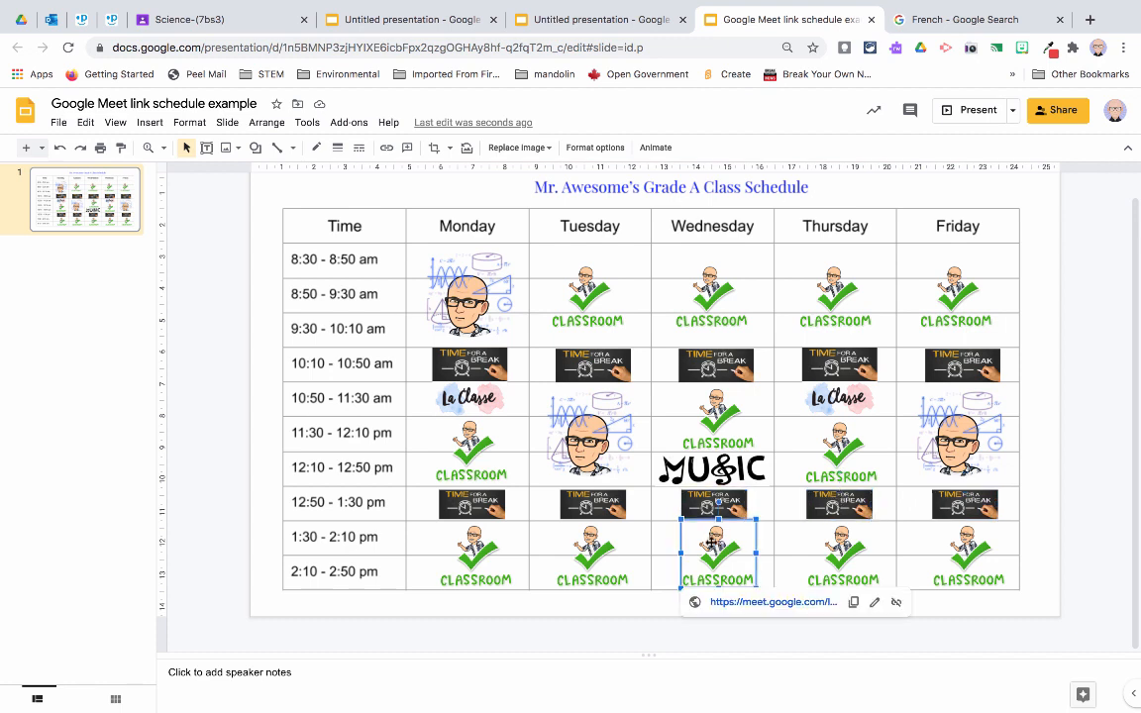
{"action": "left_click", "coordinate": [1097, 491]}
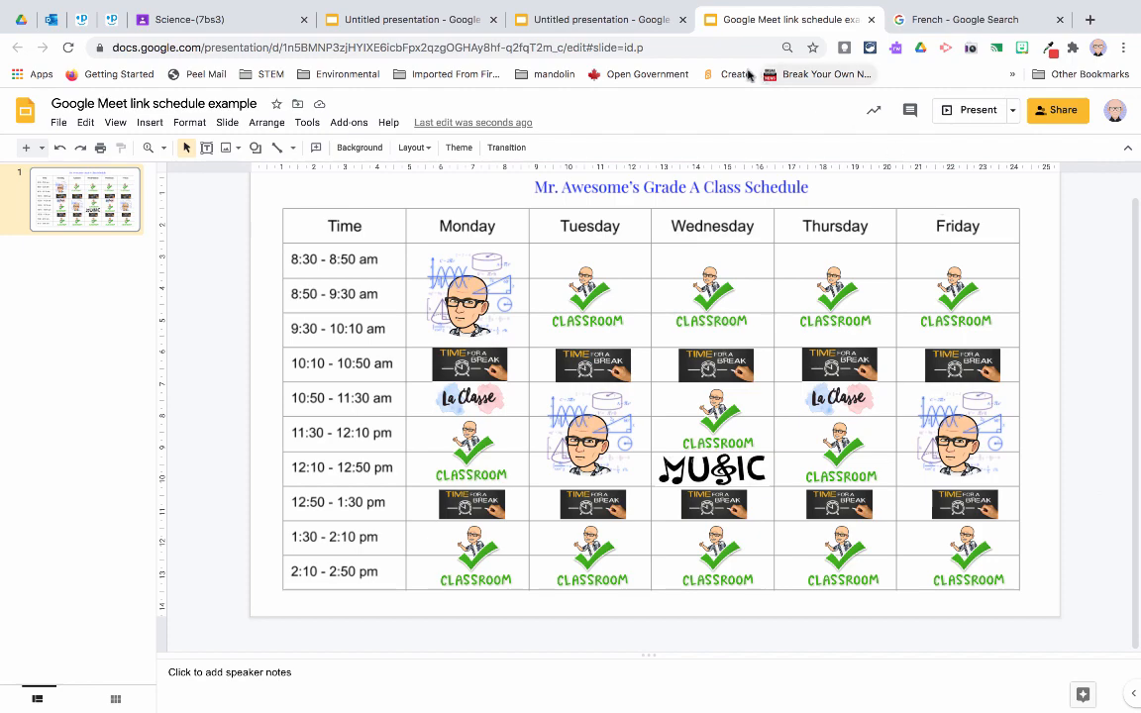
Replace the "edit#slide=id.p" ending of the schedule's web address with "present" and copy the whole address
{"action": "left_click_drag", "start_coordinate": [570, 47], "coordinate": [665, 48]}
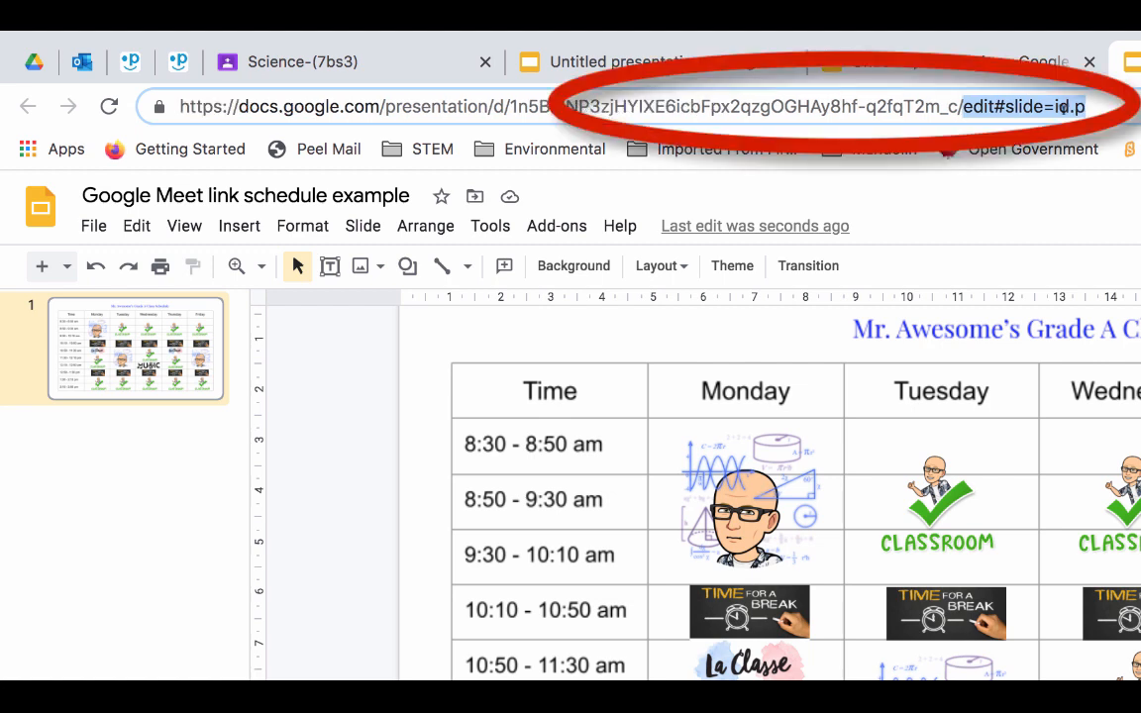
{"action": "type", "text": "present"}
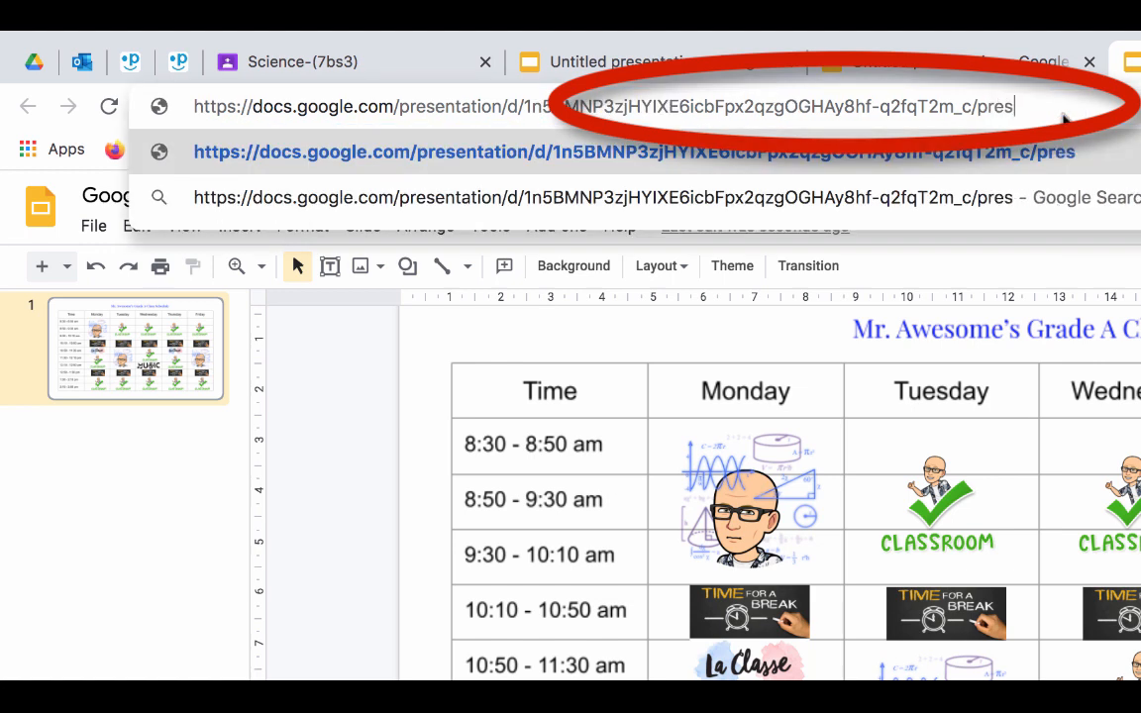
{"action": "key", "text": "ctrl+a"}
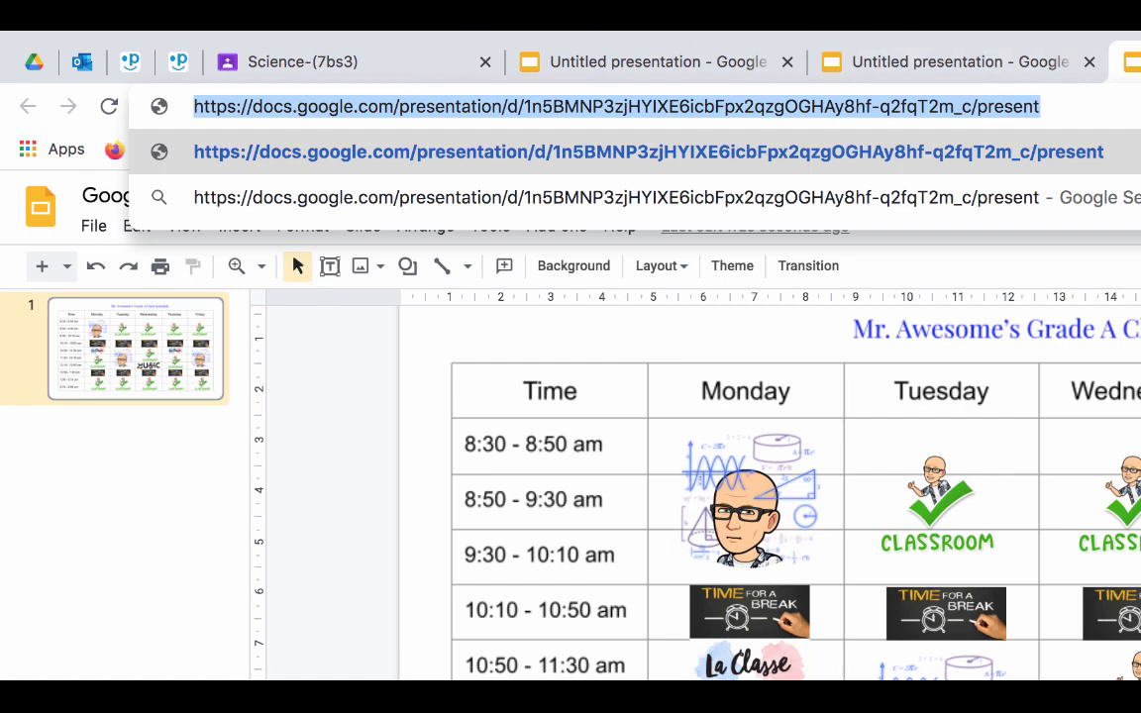
{"action": "key", "text": "ctrl+c"}
Open the copied "present" address in a new browser tab to show the schedule in presentation view
{"action": "key", "text": "ctrl+t"}
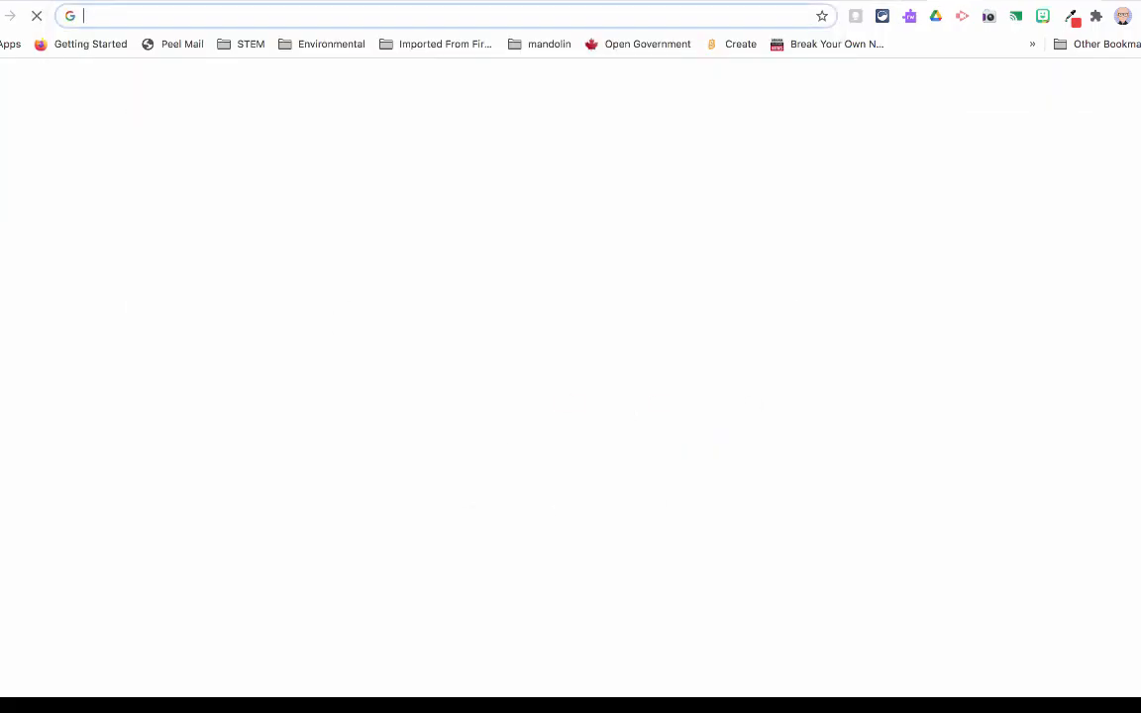
{"action": "key", "text": "ctrl+v"}
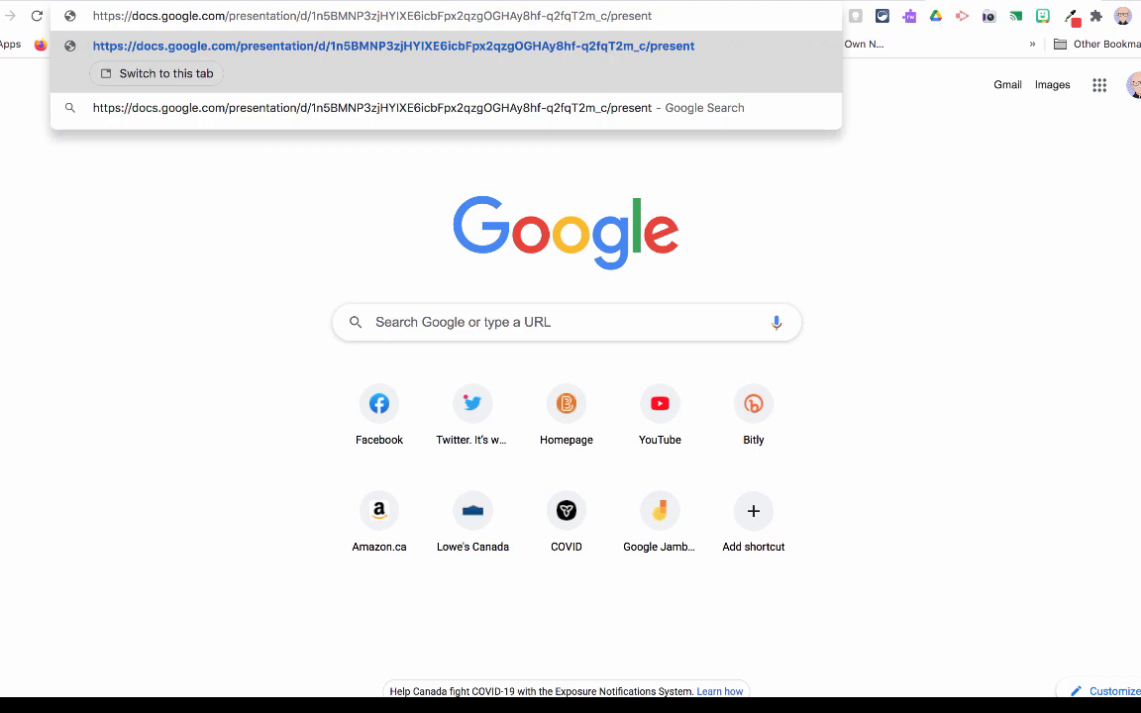
{"action": "key", "text": "Return"}
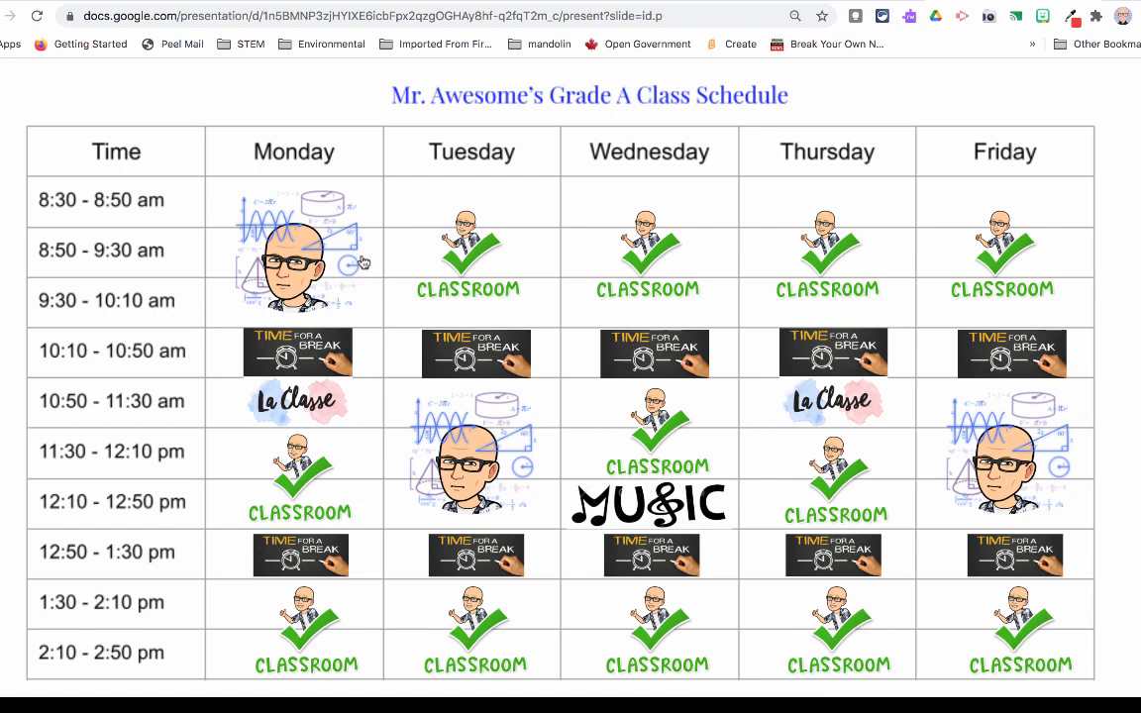
{"action": "mouse_move", "coordinate": [337, 669]}
{"action": "key", "text": "Escape"}
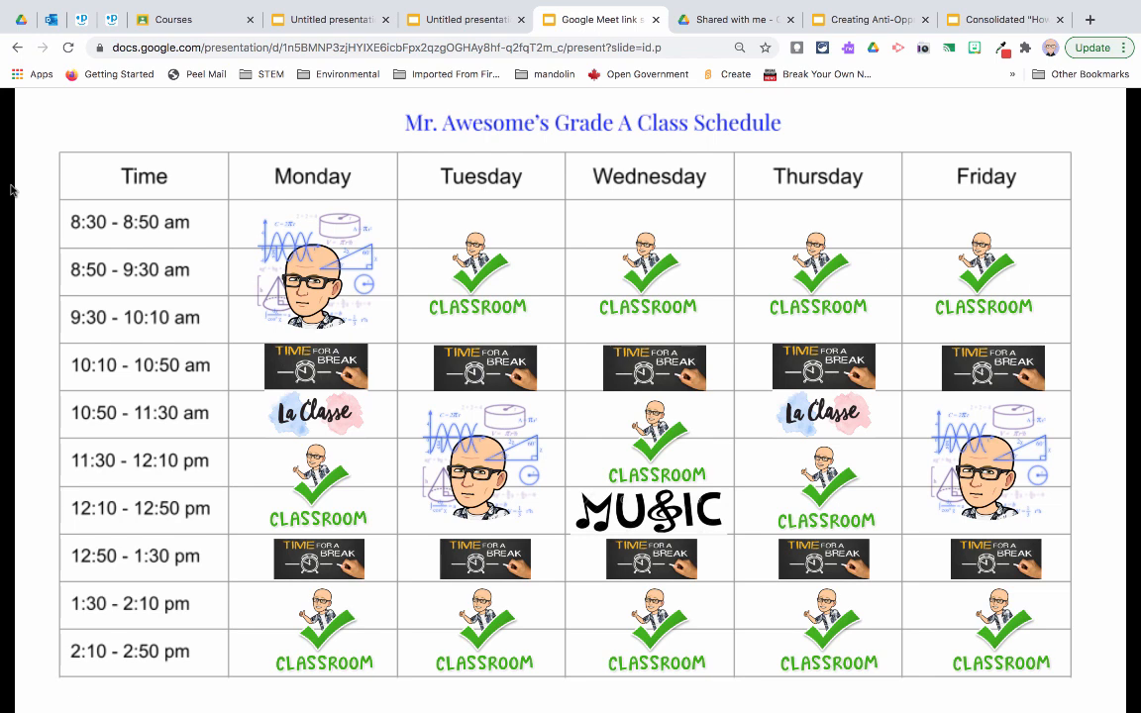
Pin the browser tab that shows the class schedule in presentation view
{"action": "right_click", "coordinate": [585, 24]}
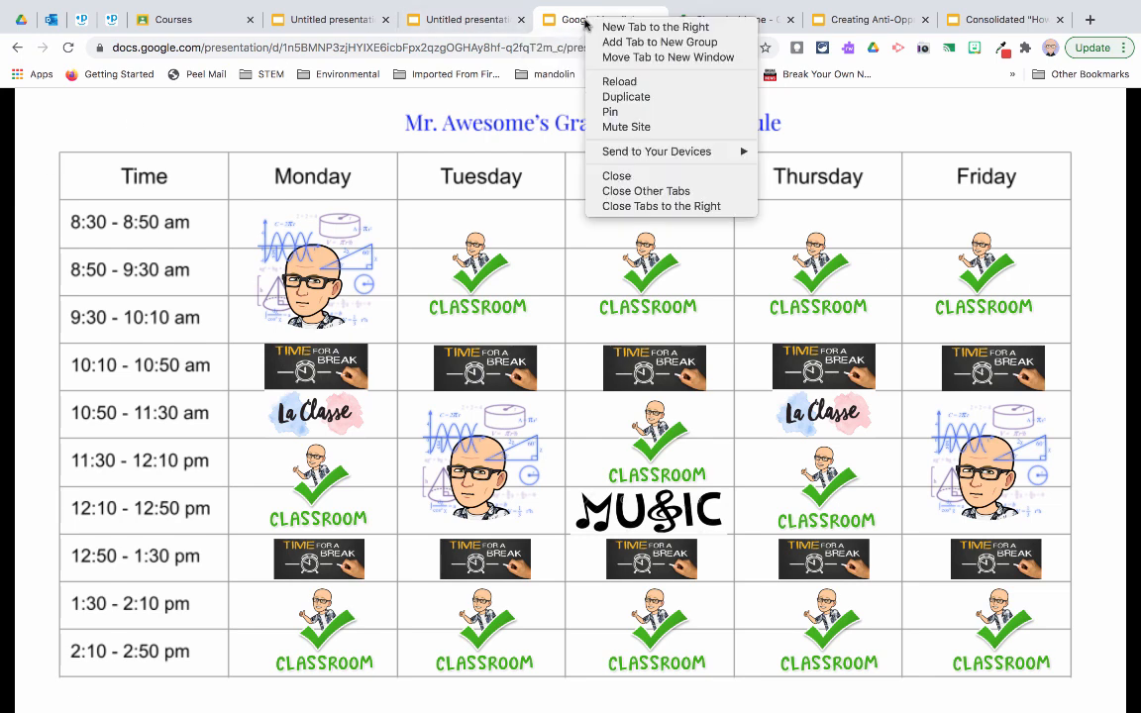
{"action": "left_click", "coordinate": [608, 113]}
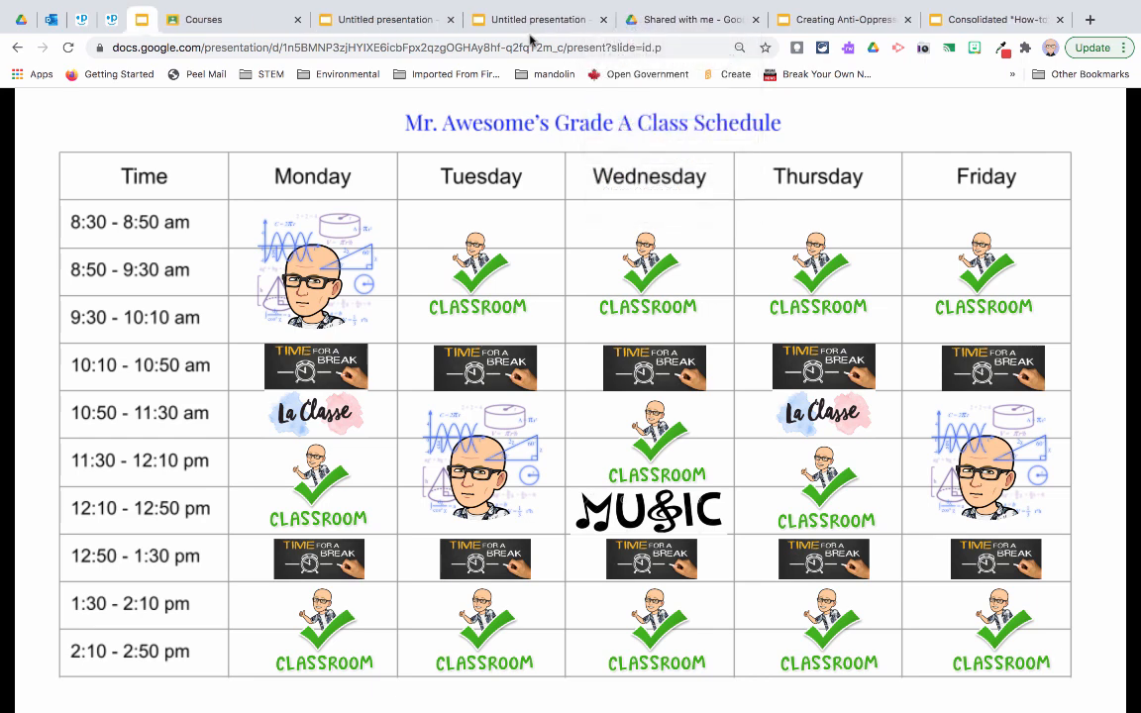
{"action": "right_click", "coordinate": [144, 20]}
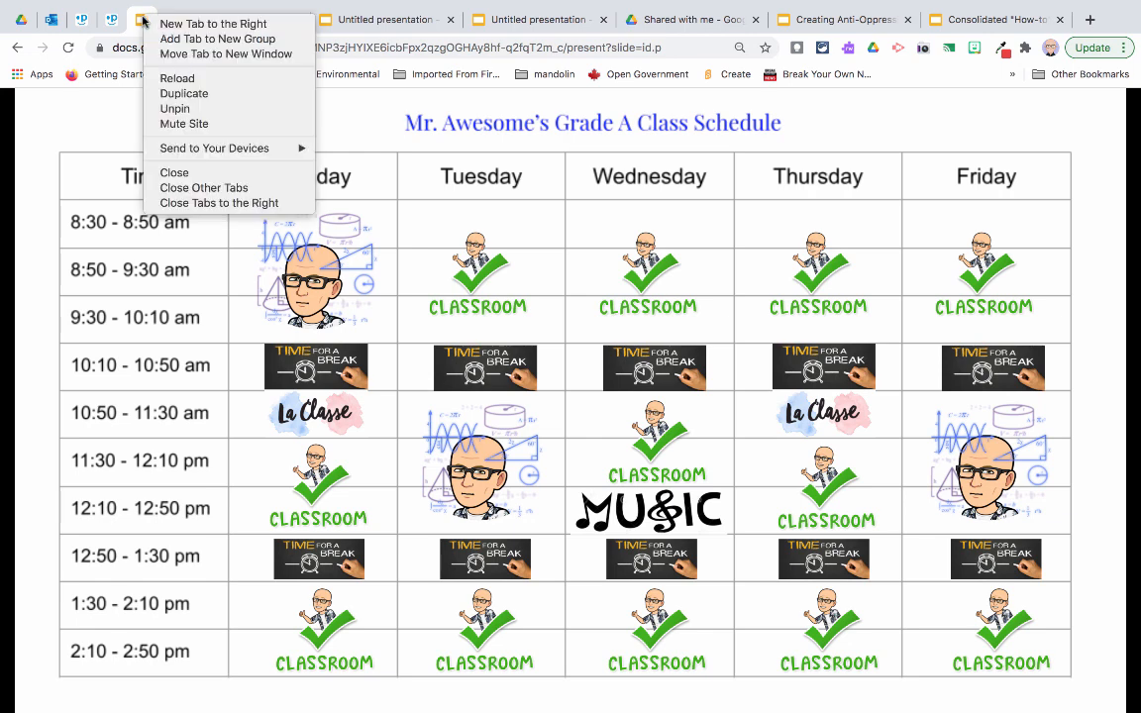
{"action": "left_click", "coordinate": [104, 134]}
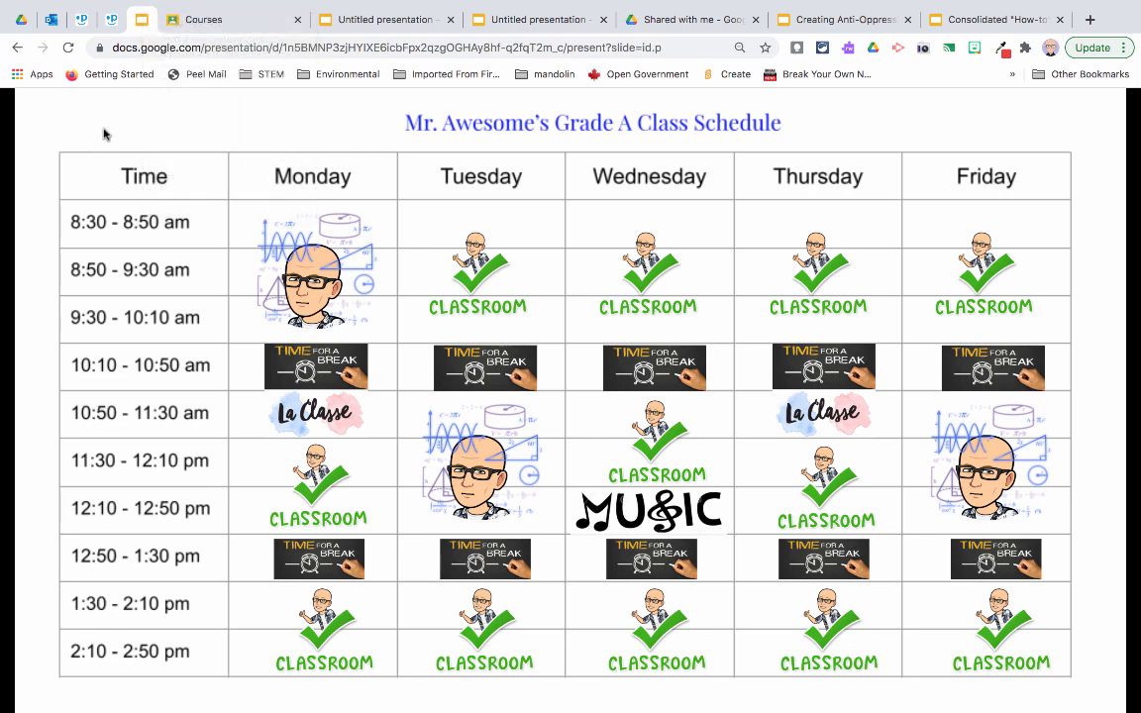